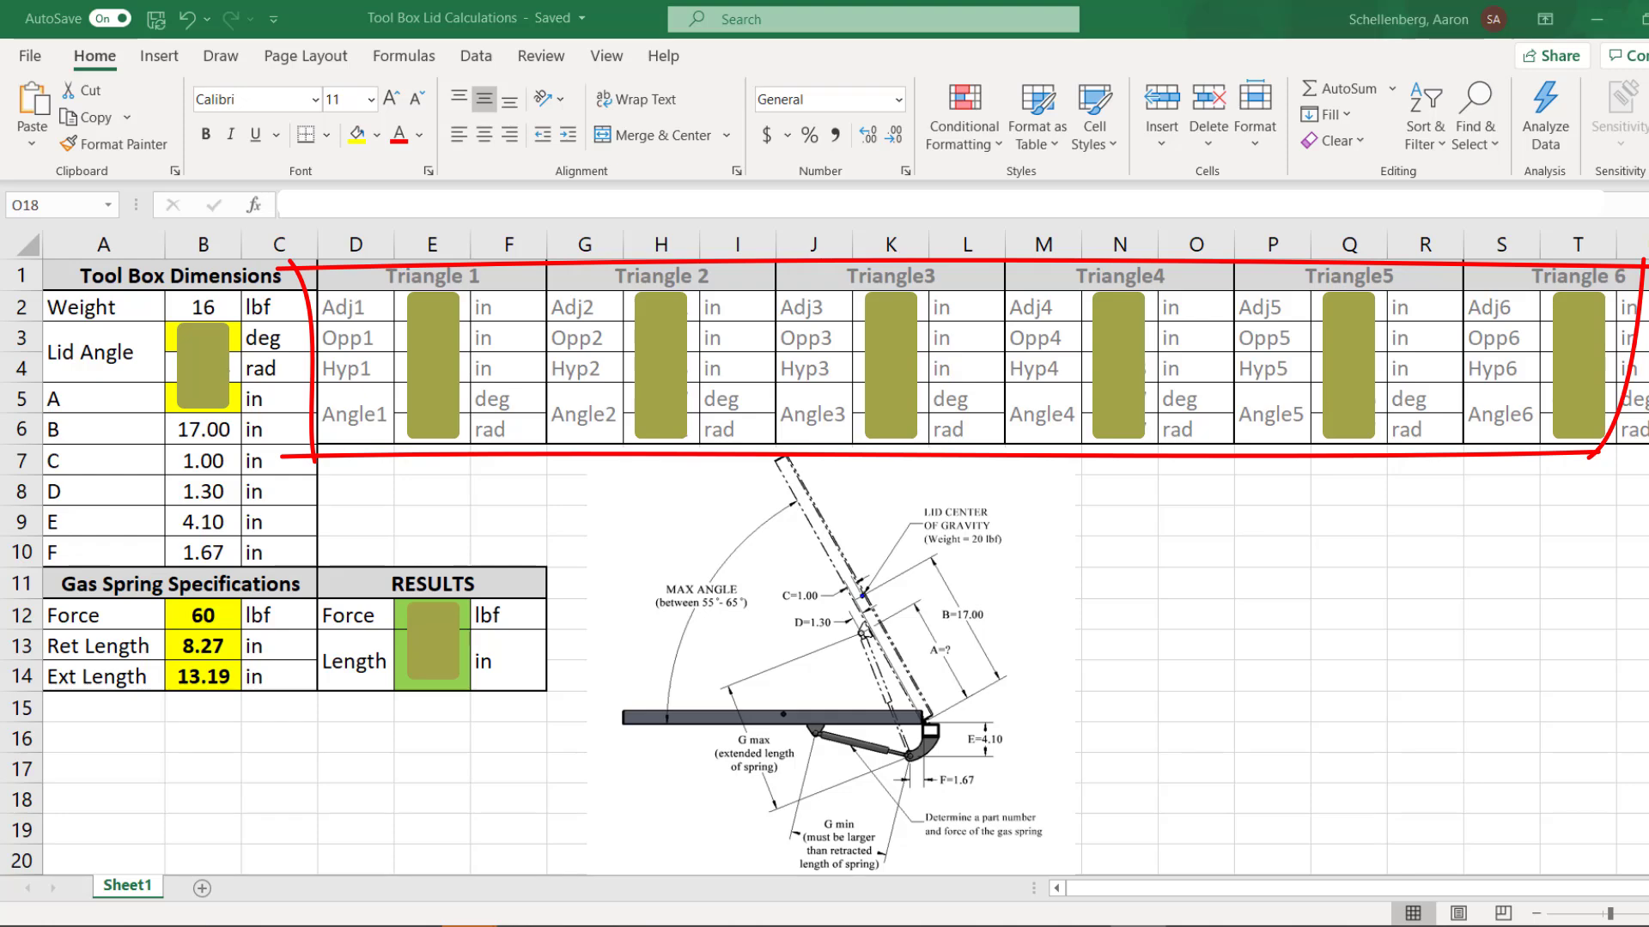
Re-enter the lid angle entry in cell B3
left_click(202, 337)
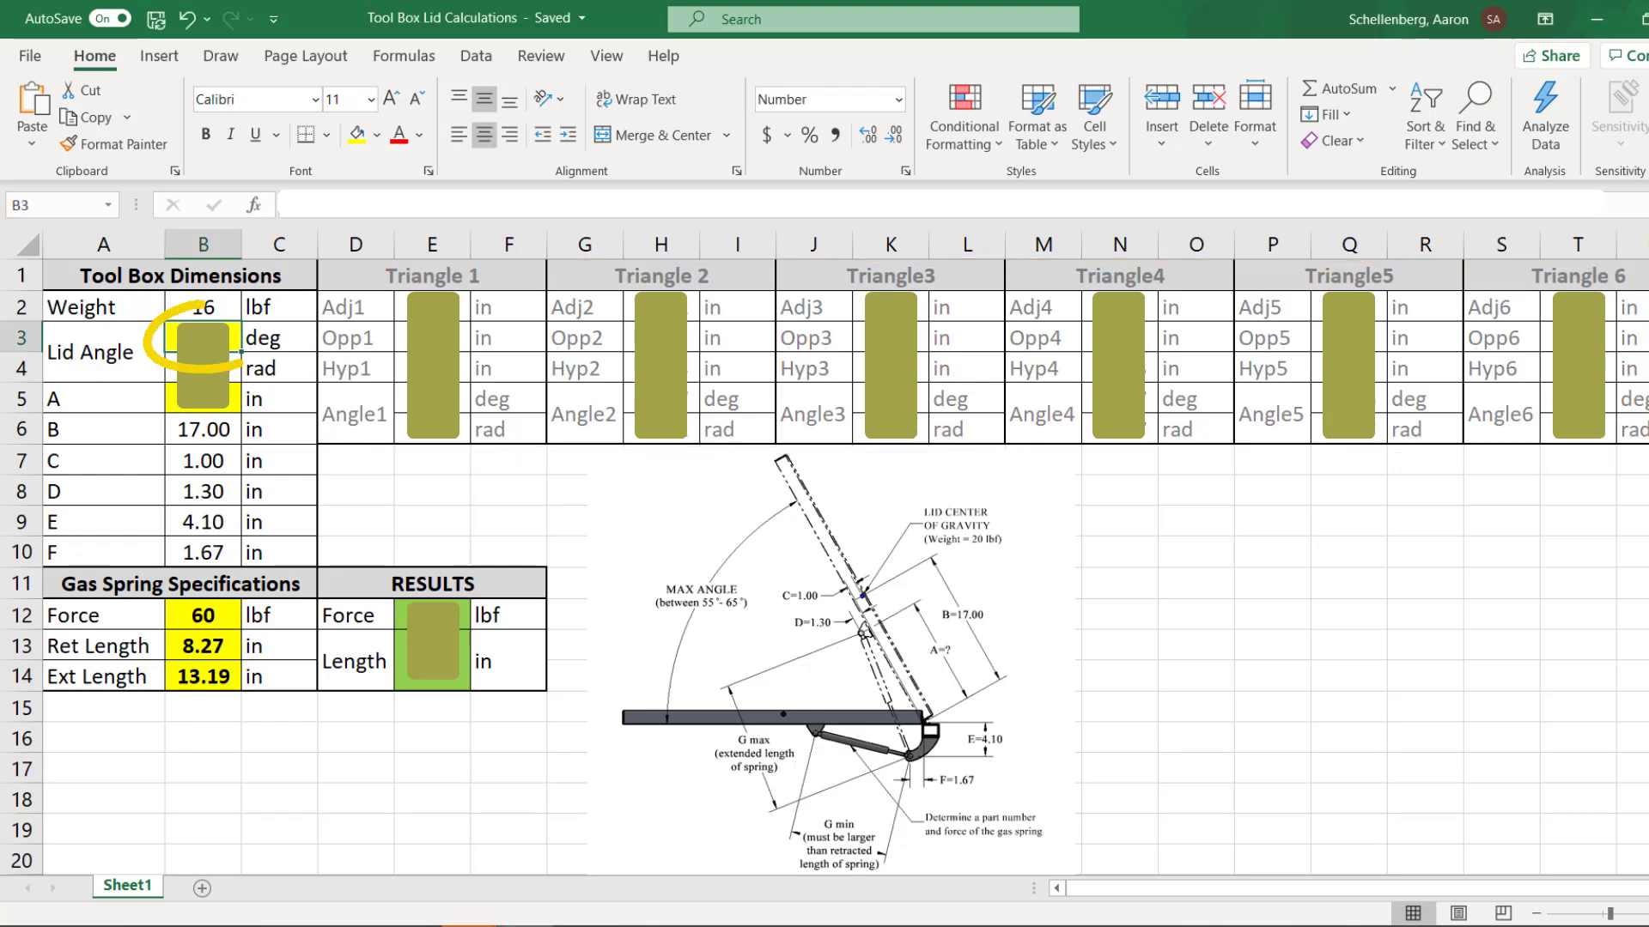
type("=")
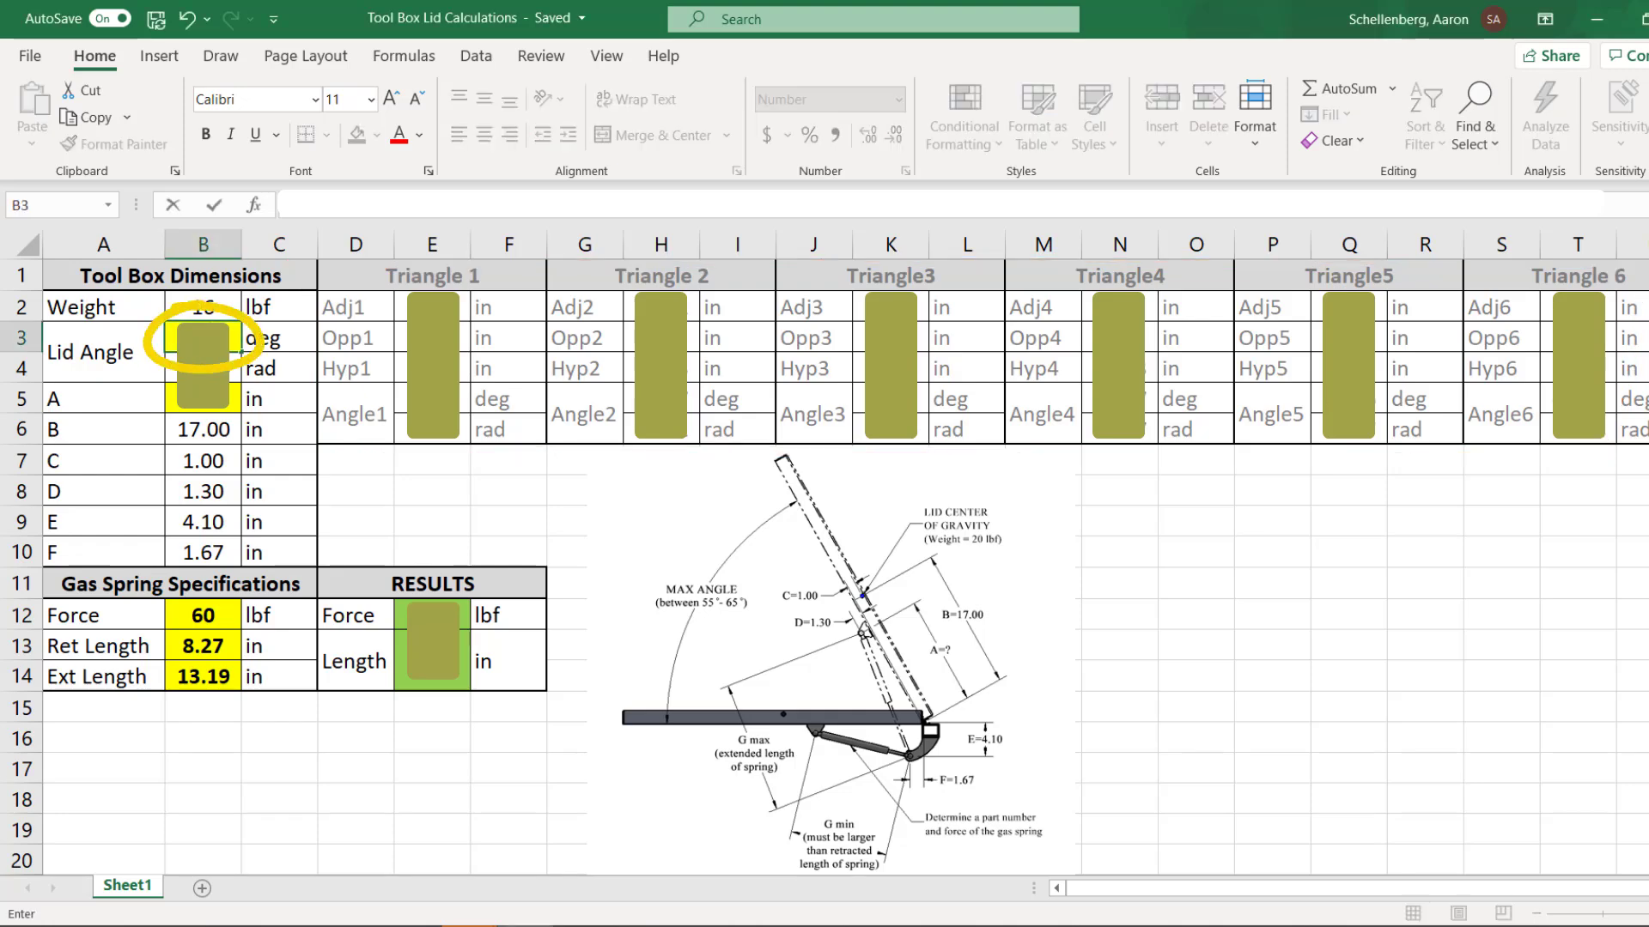
key("Return")
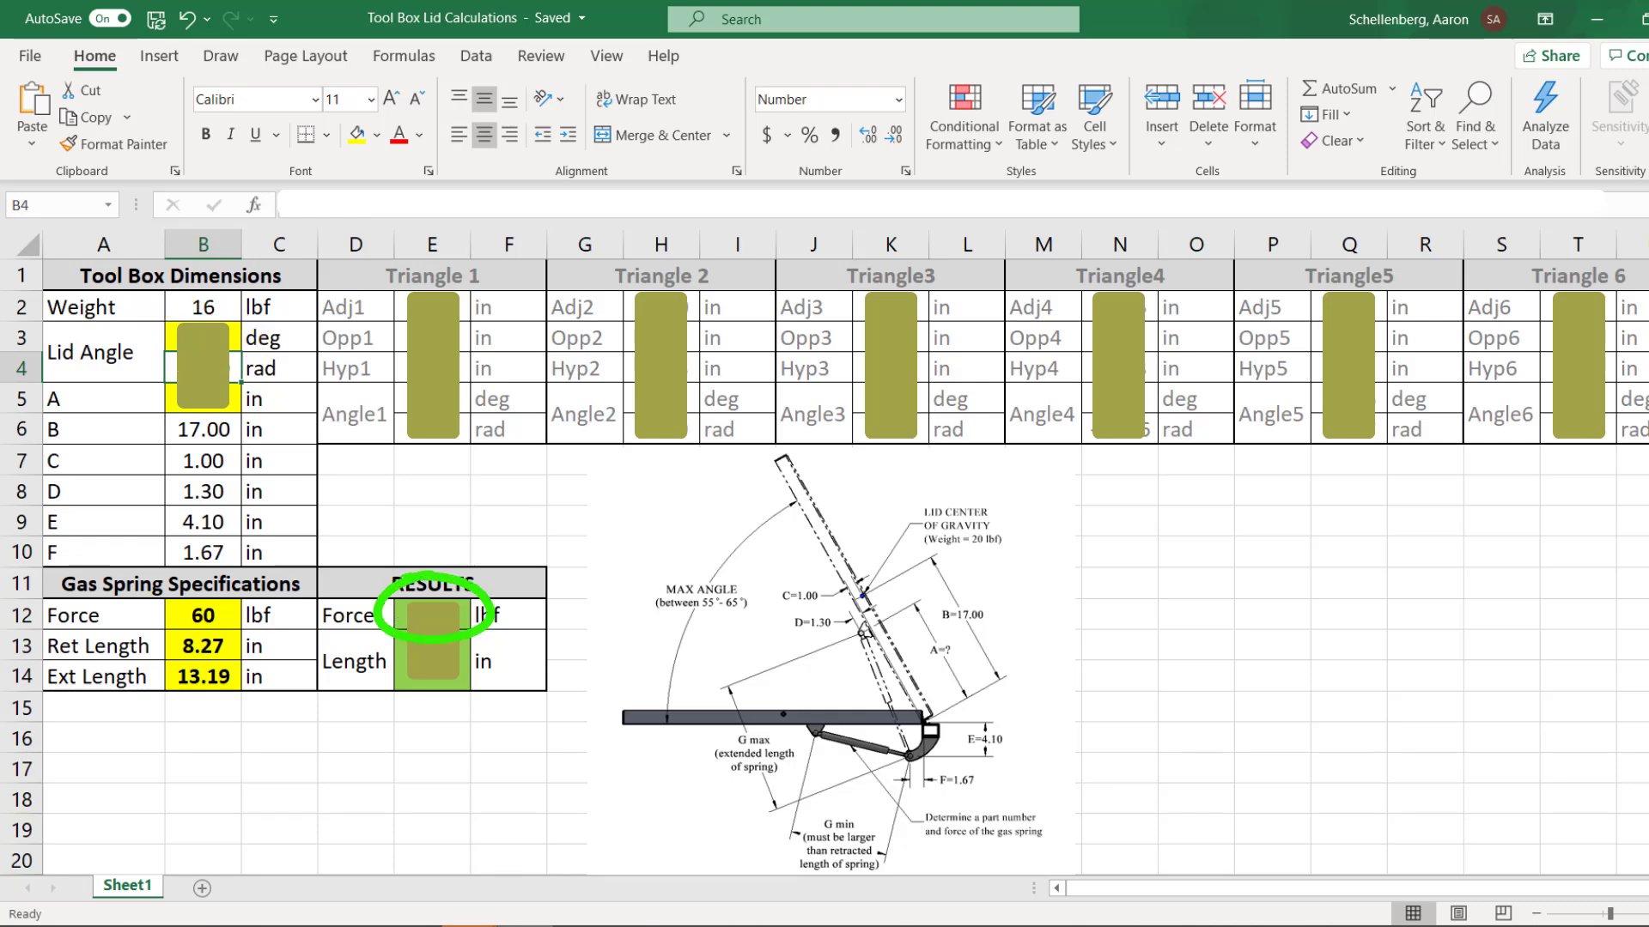
Compare the calculated force in E12 with the 60 lbf spring force in B12 and the lid angle in B3
left_click(432, 615)
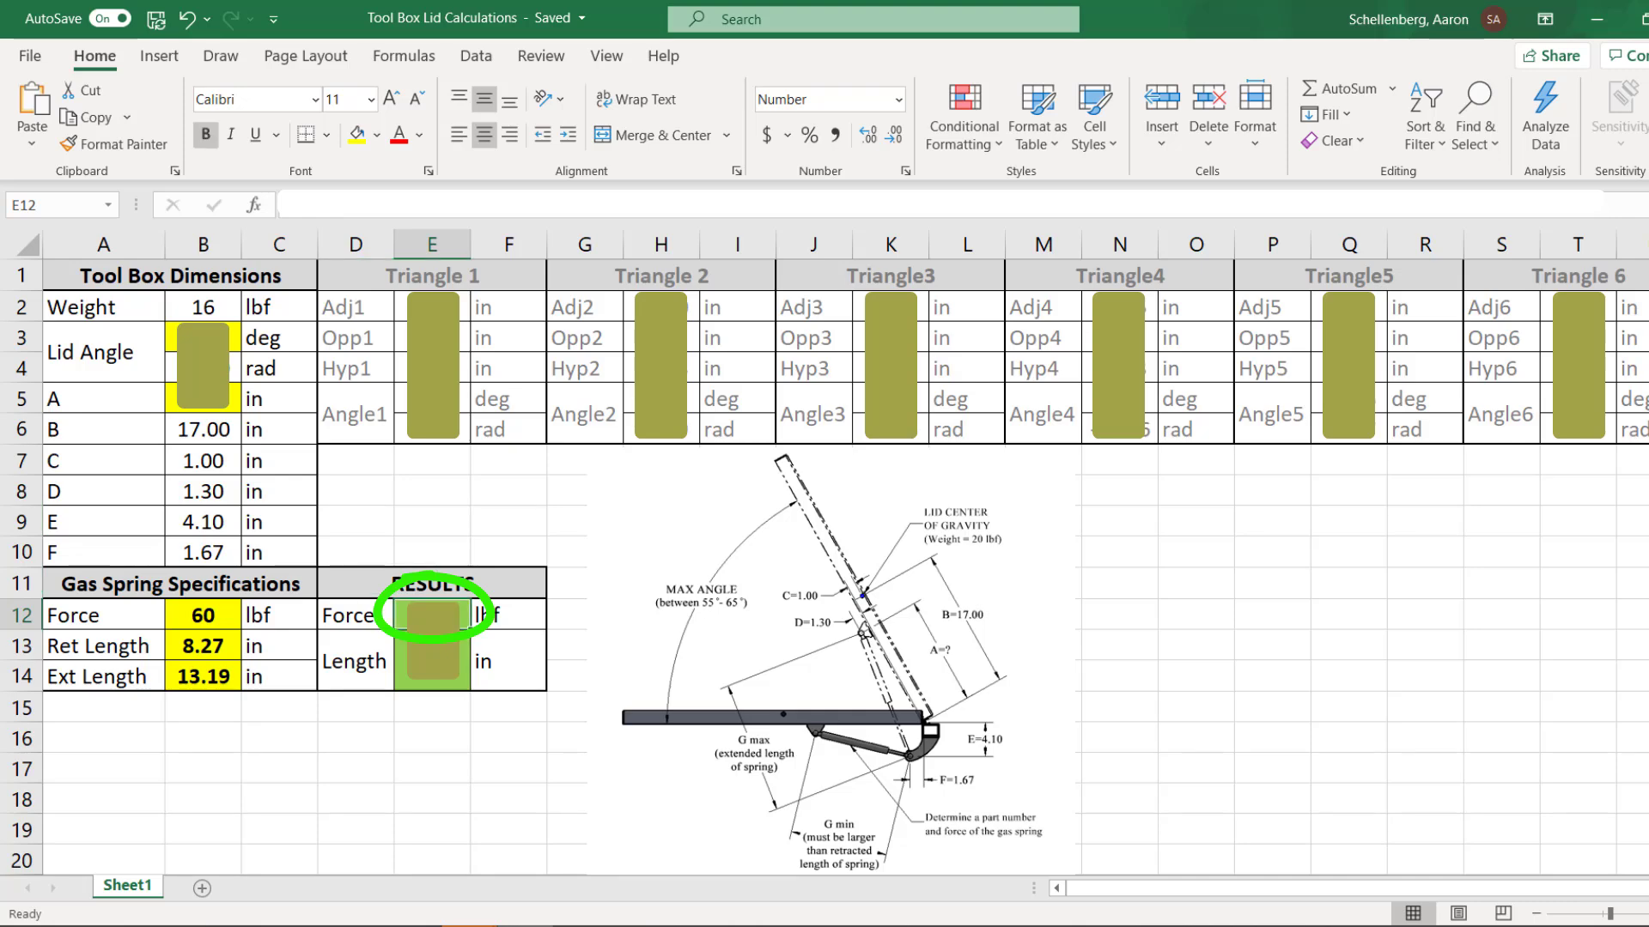
left_click(219, 618)
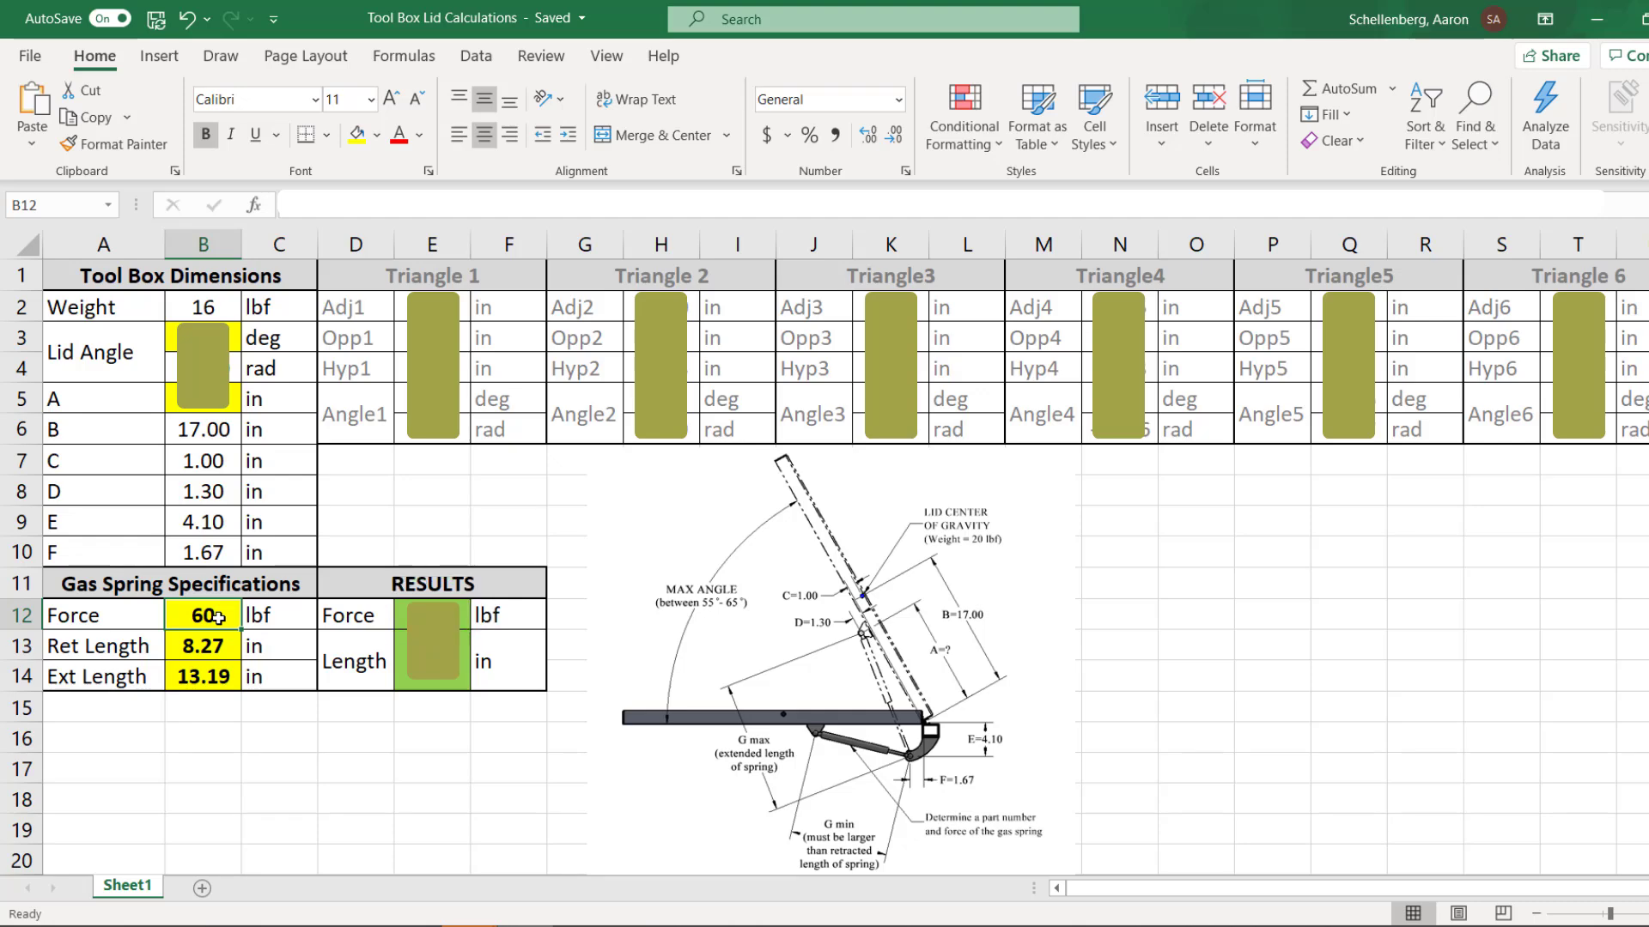
left_click(203, 339)
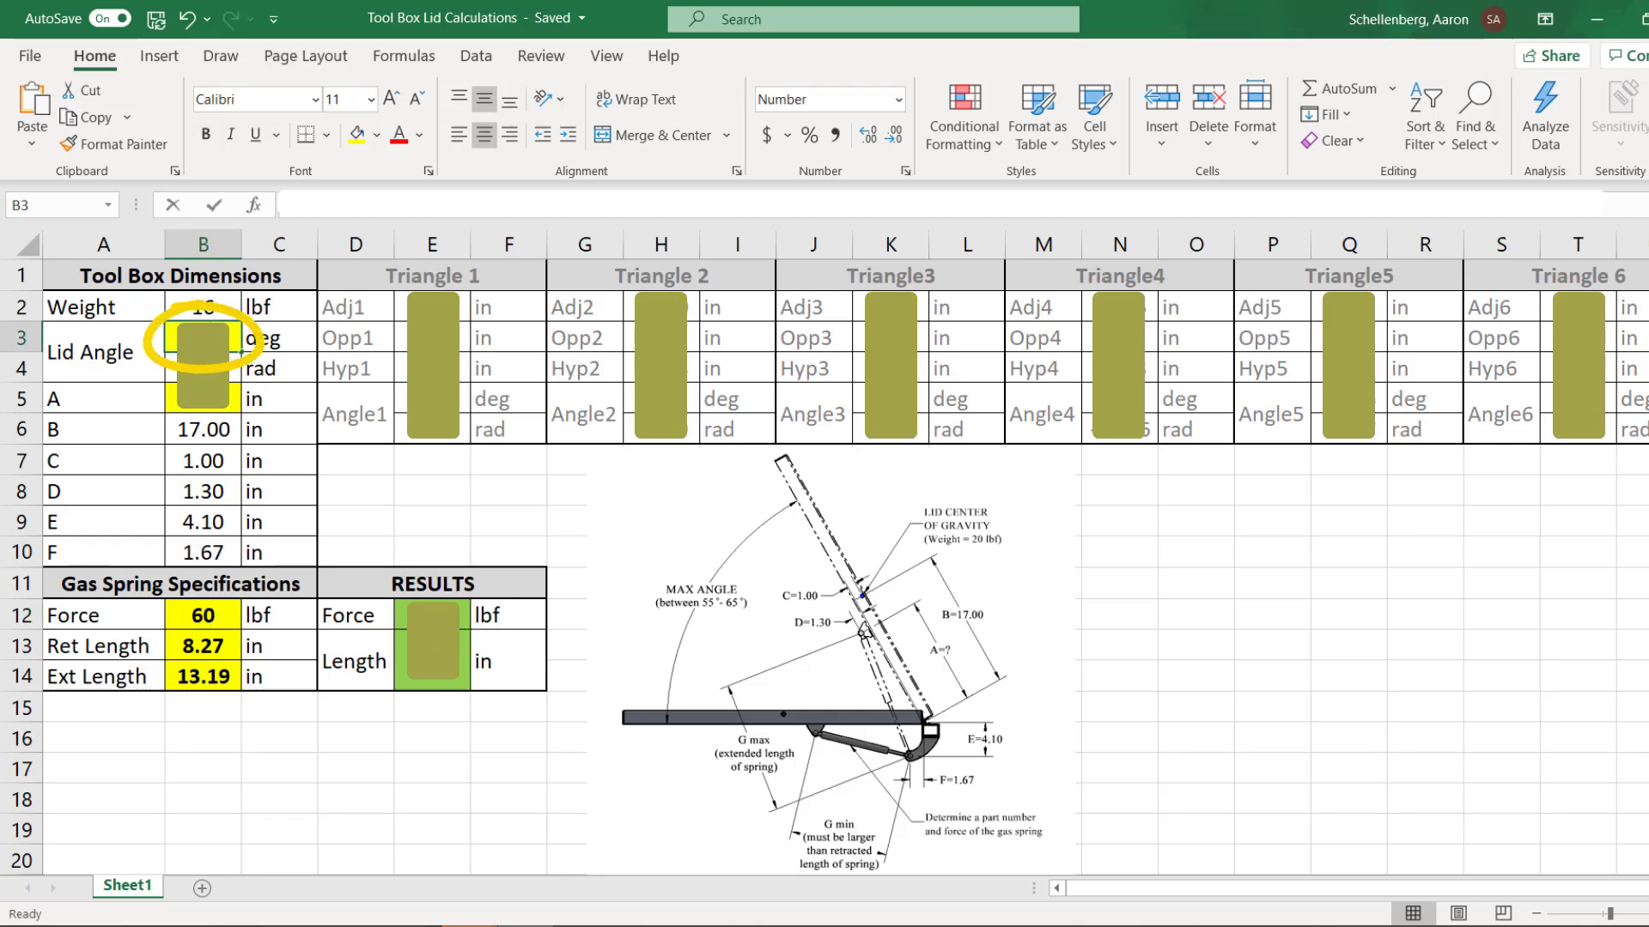
left_click(388, 615)
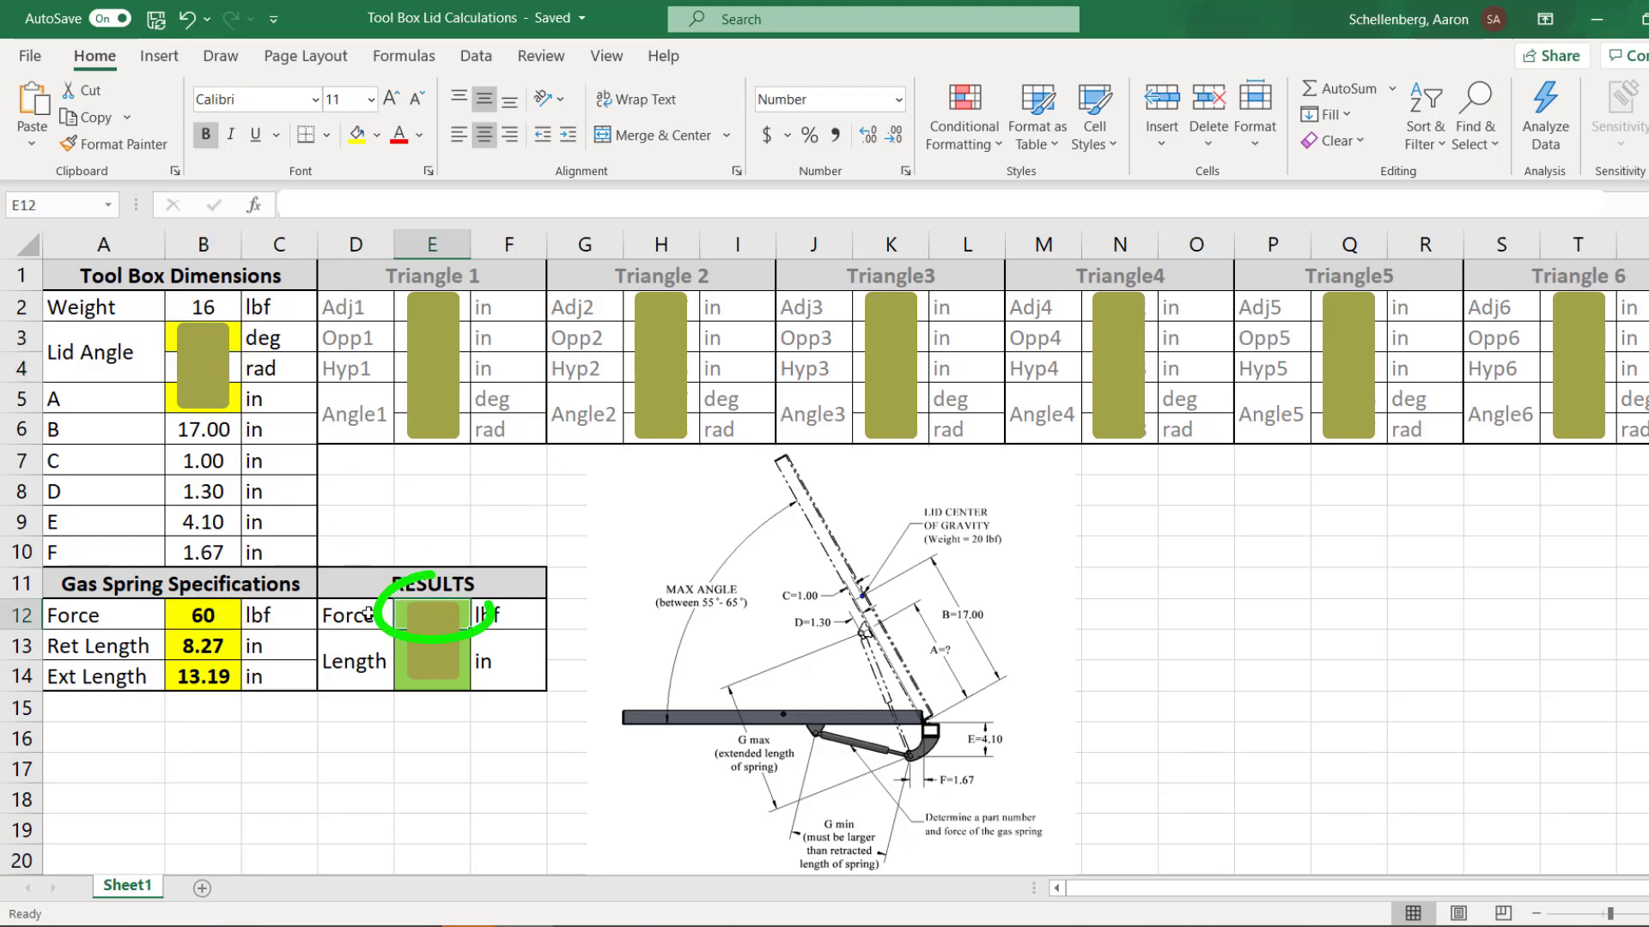
left_click(229, 615)
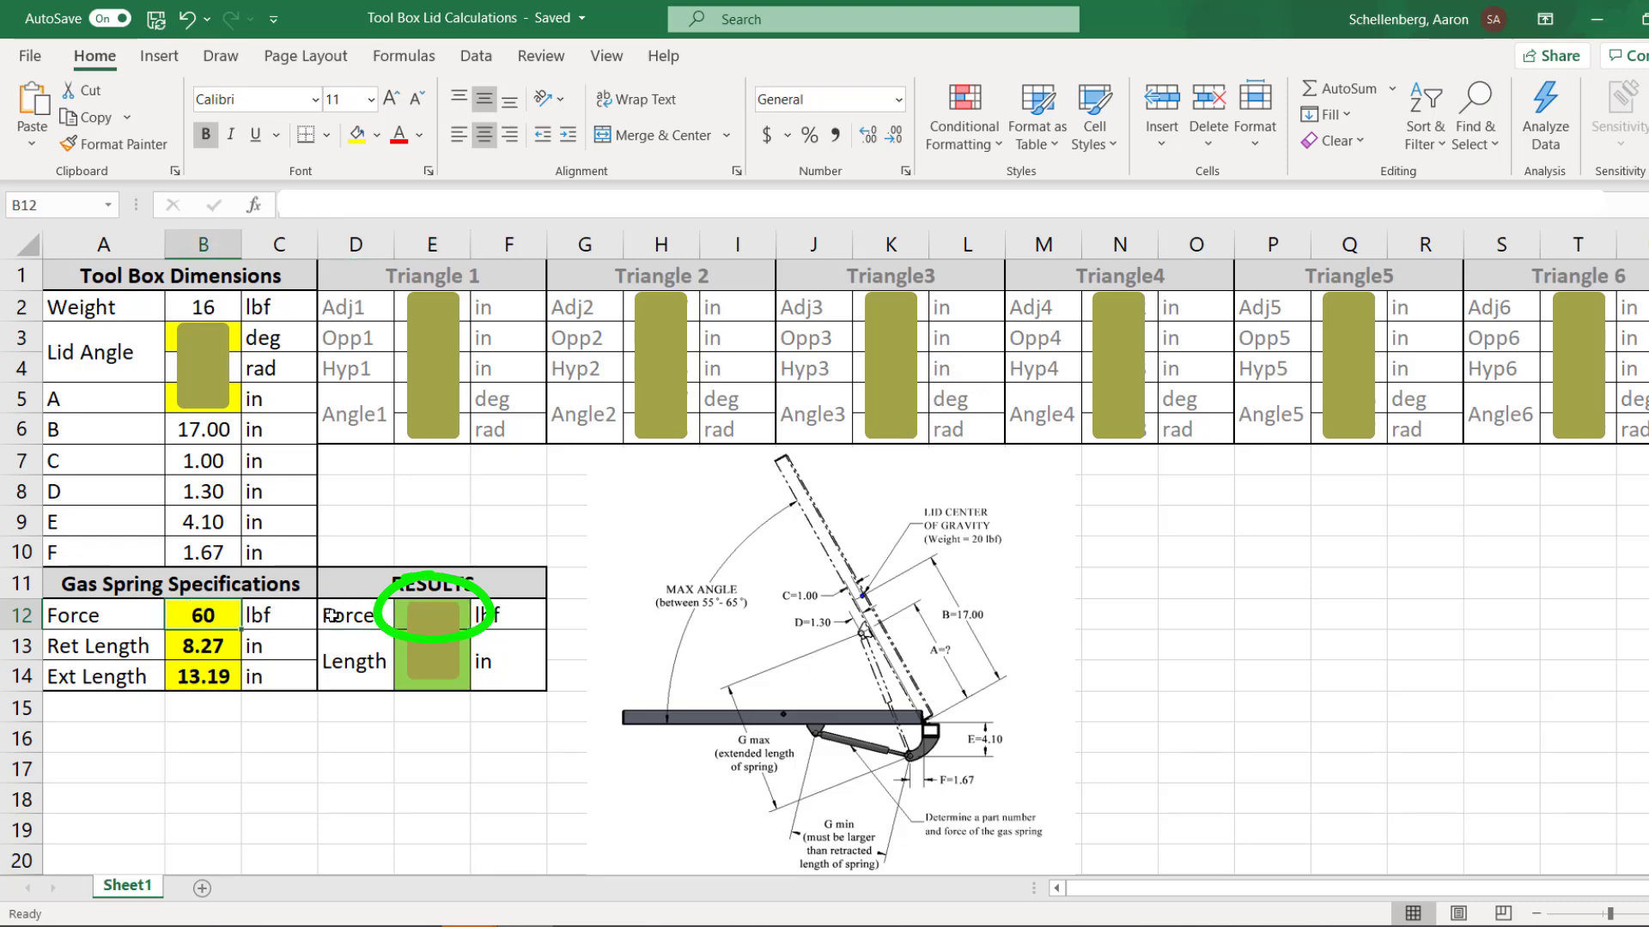
left_click(227, 339)
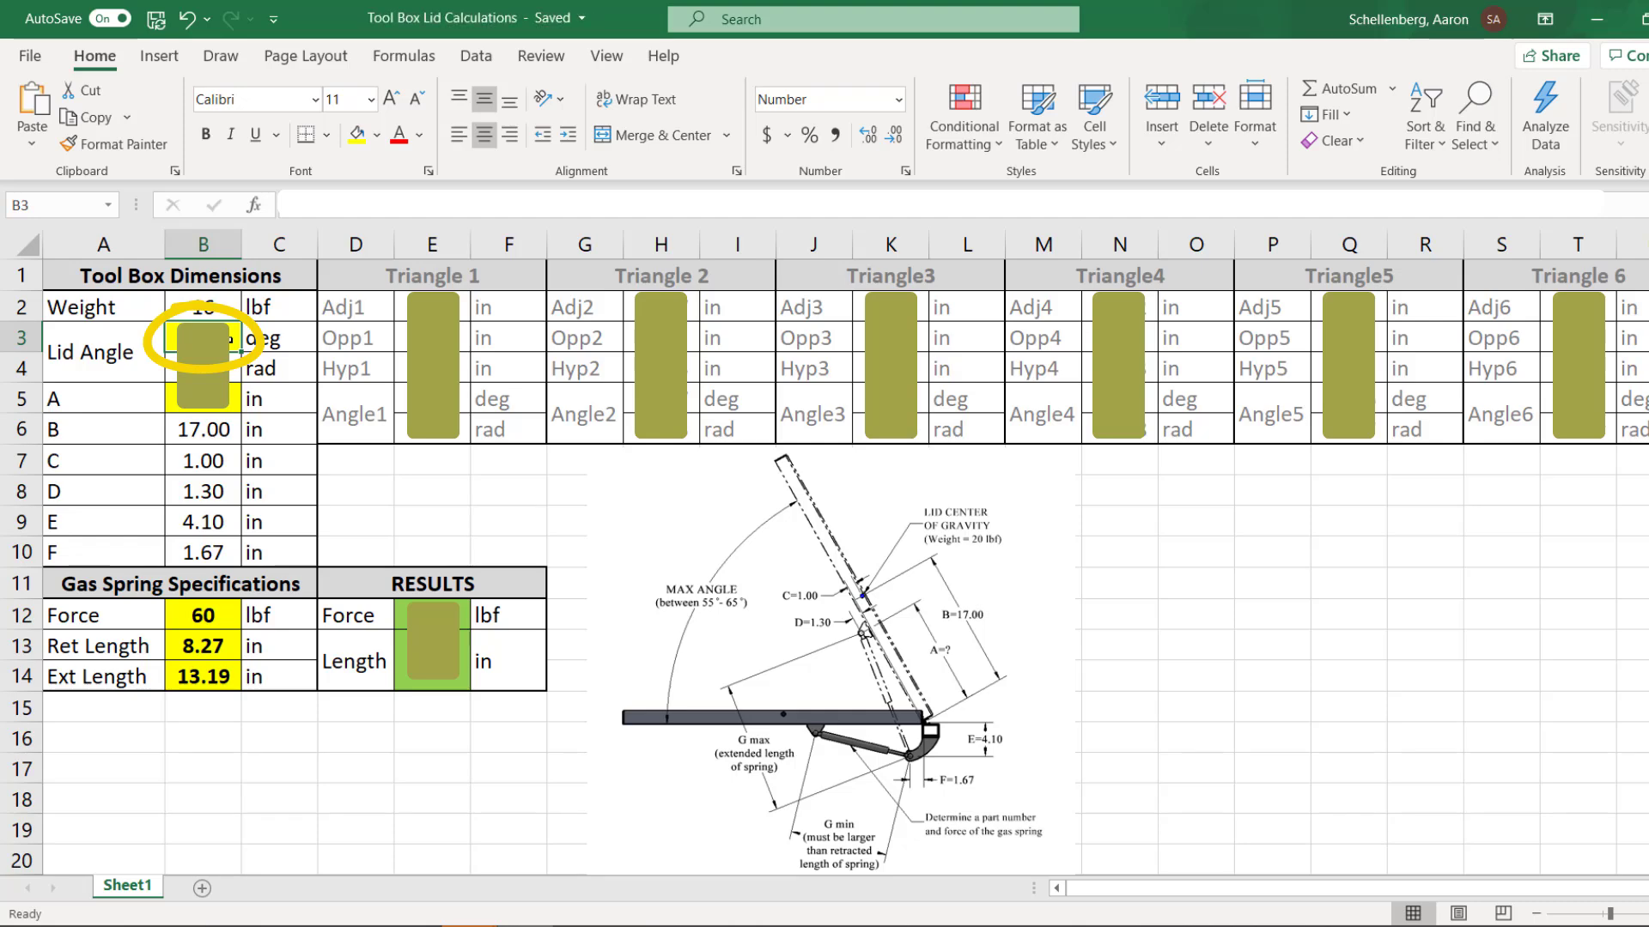
left_click(432, 615)
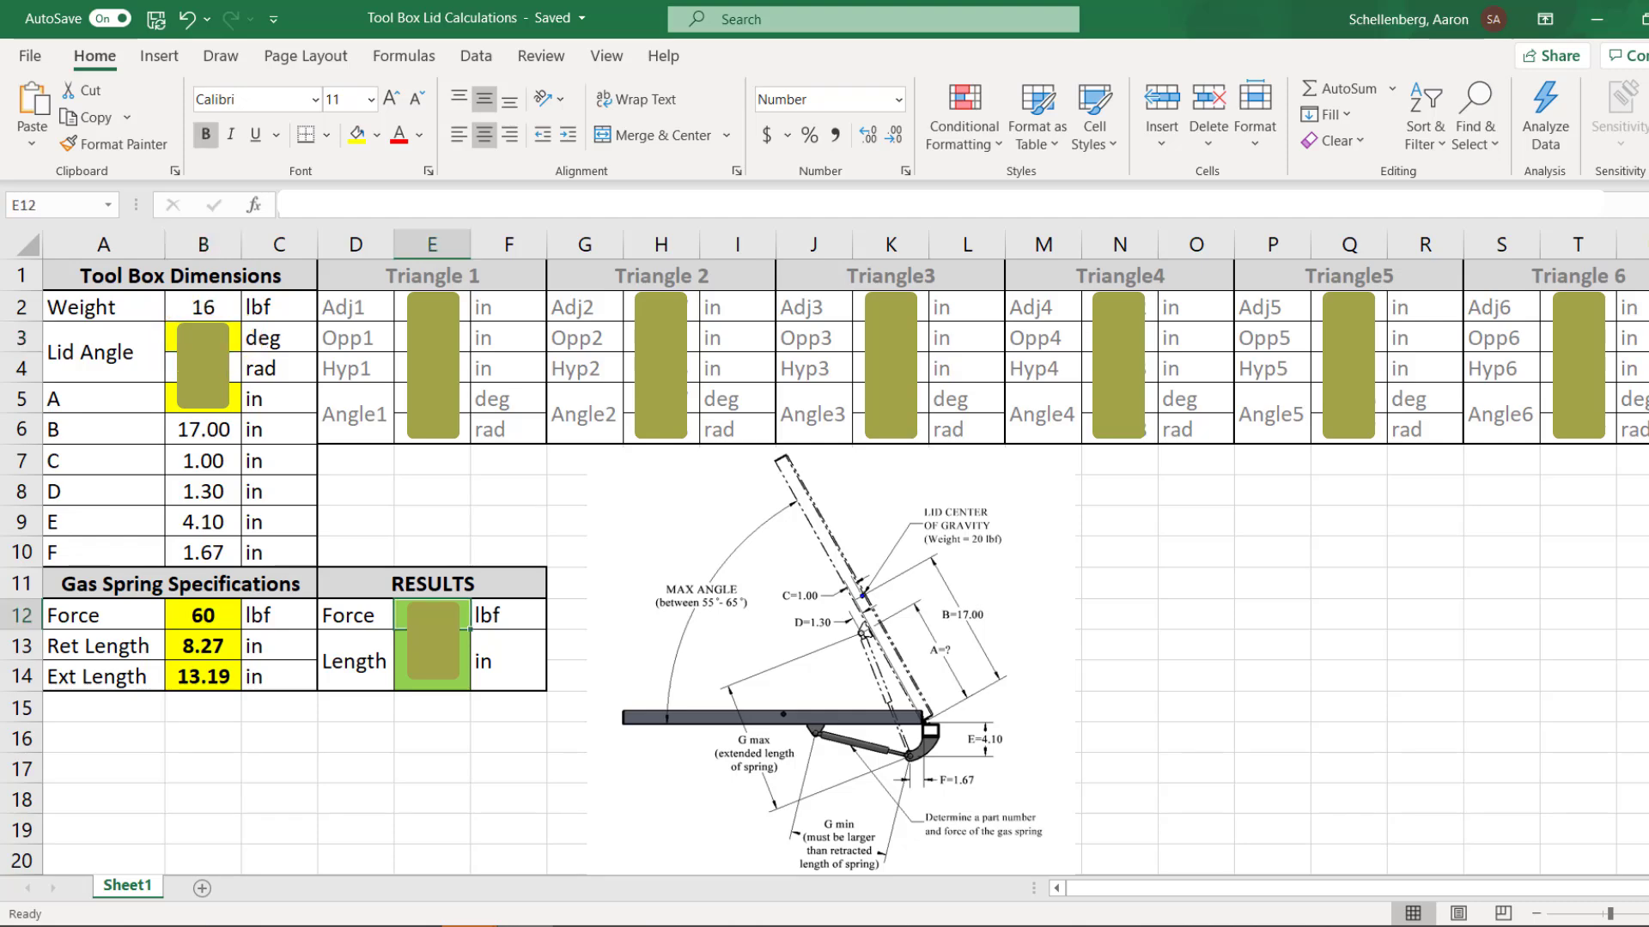
left_click(476, 57)
Goal Seek E12 to 60 lbf by changing lid angle $B$3, then close the result dialog
left_click(1228, 133)
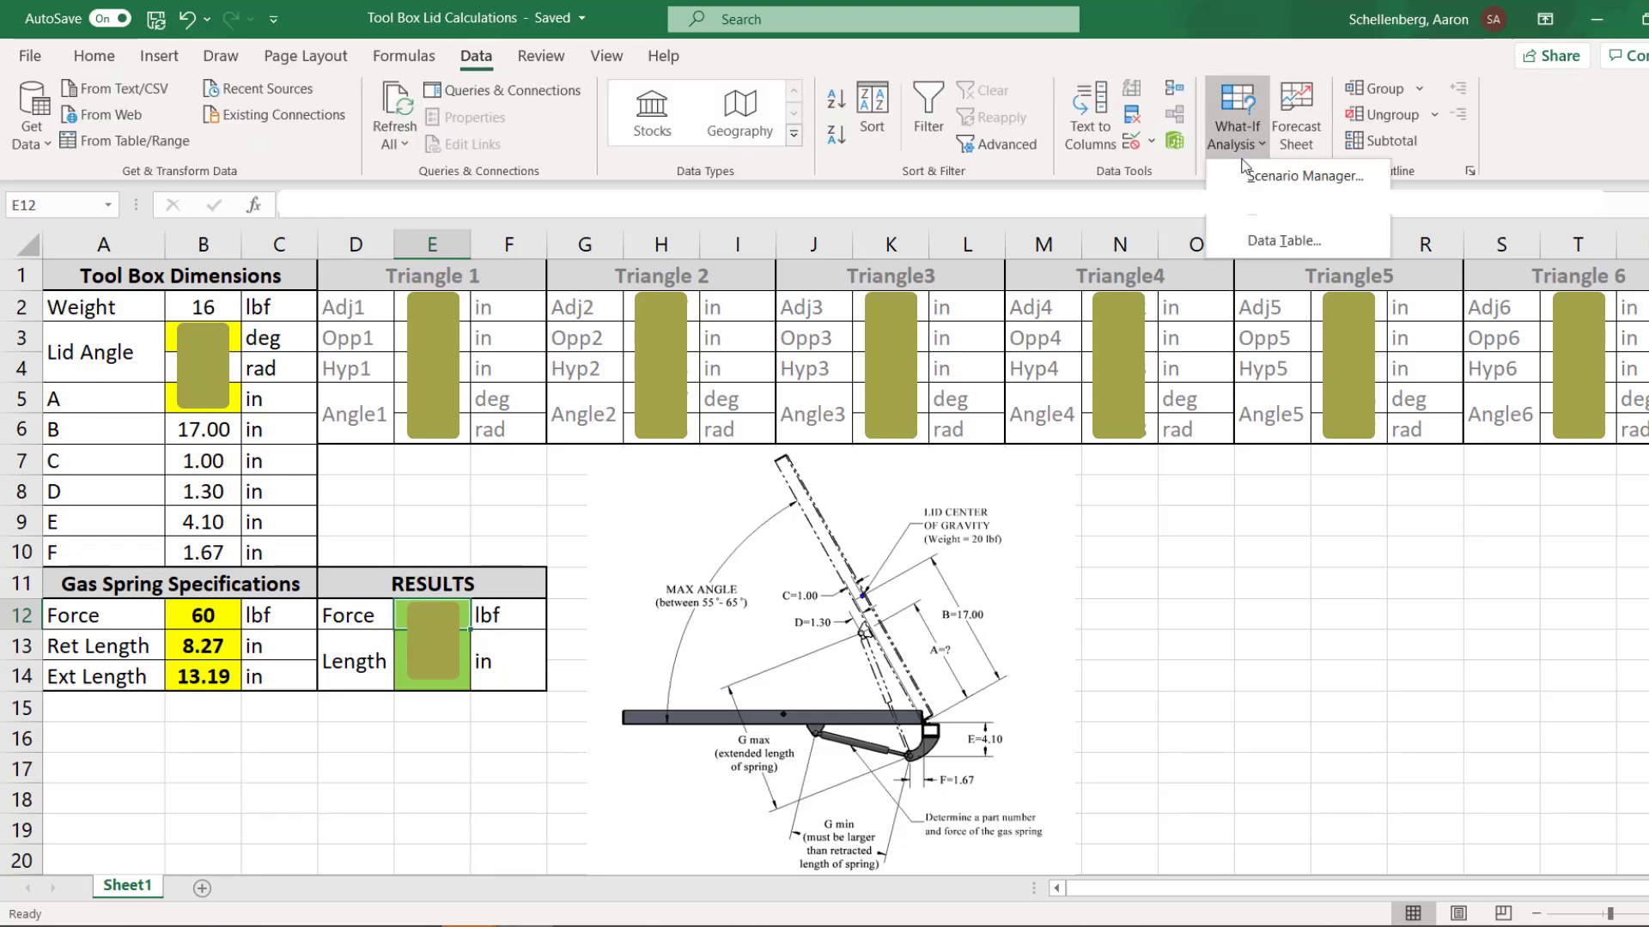
left_click(1264, 215)
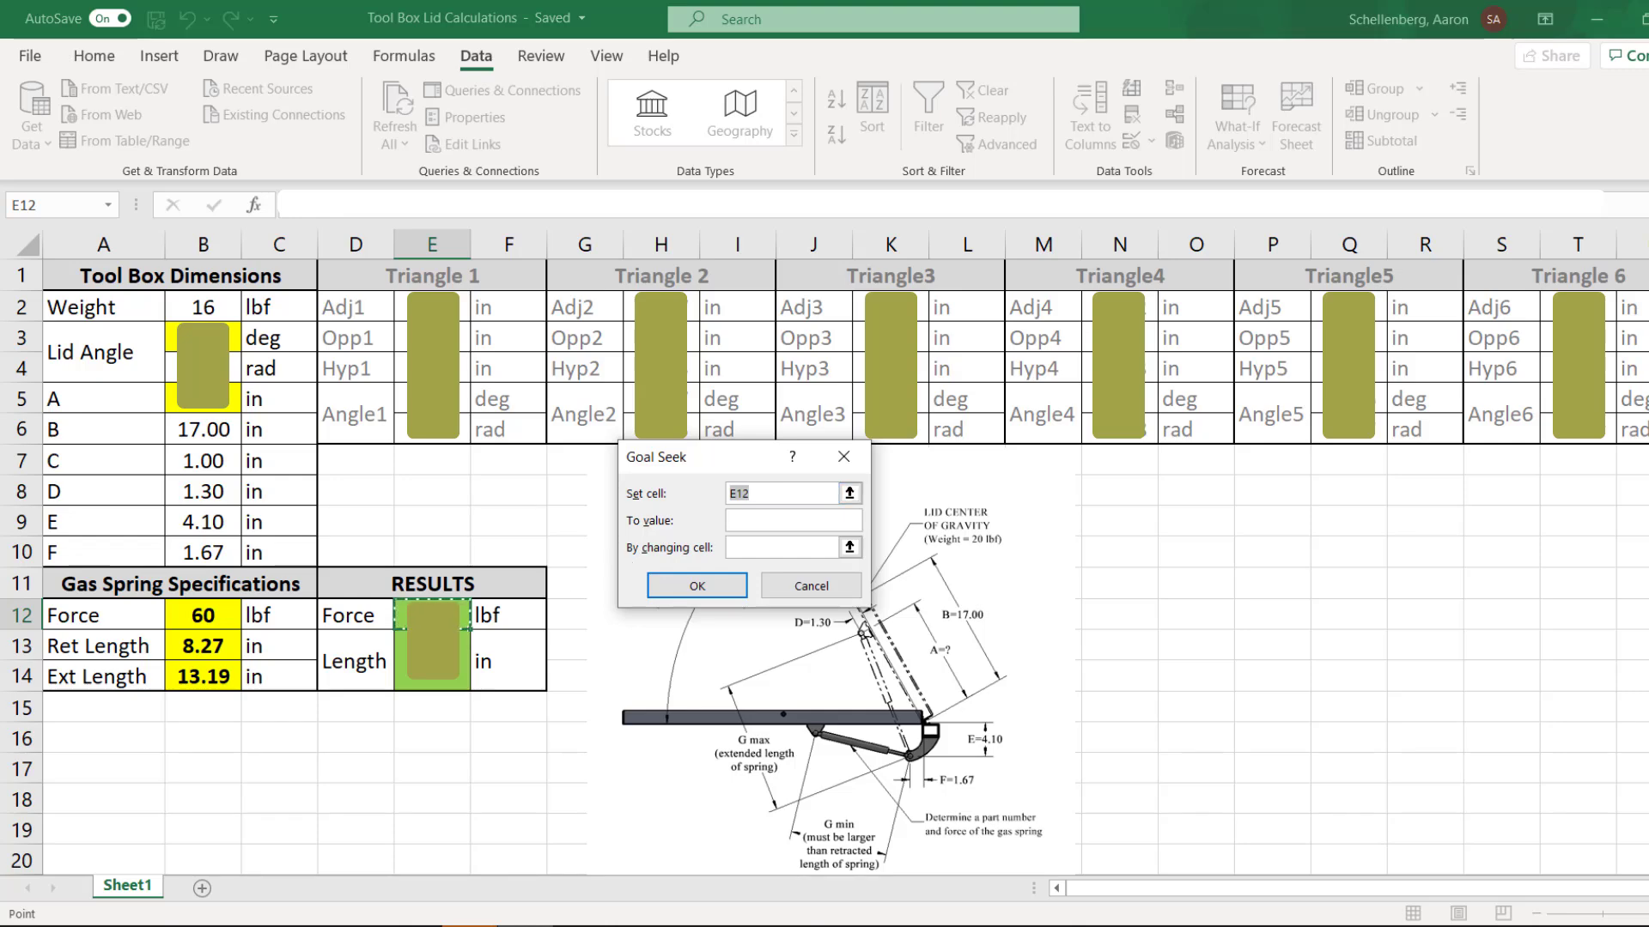
left_click(744, 521)
type("60")
left_click(749, 549)
left_click(234, 336)
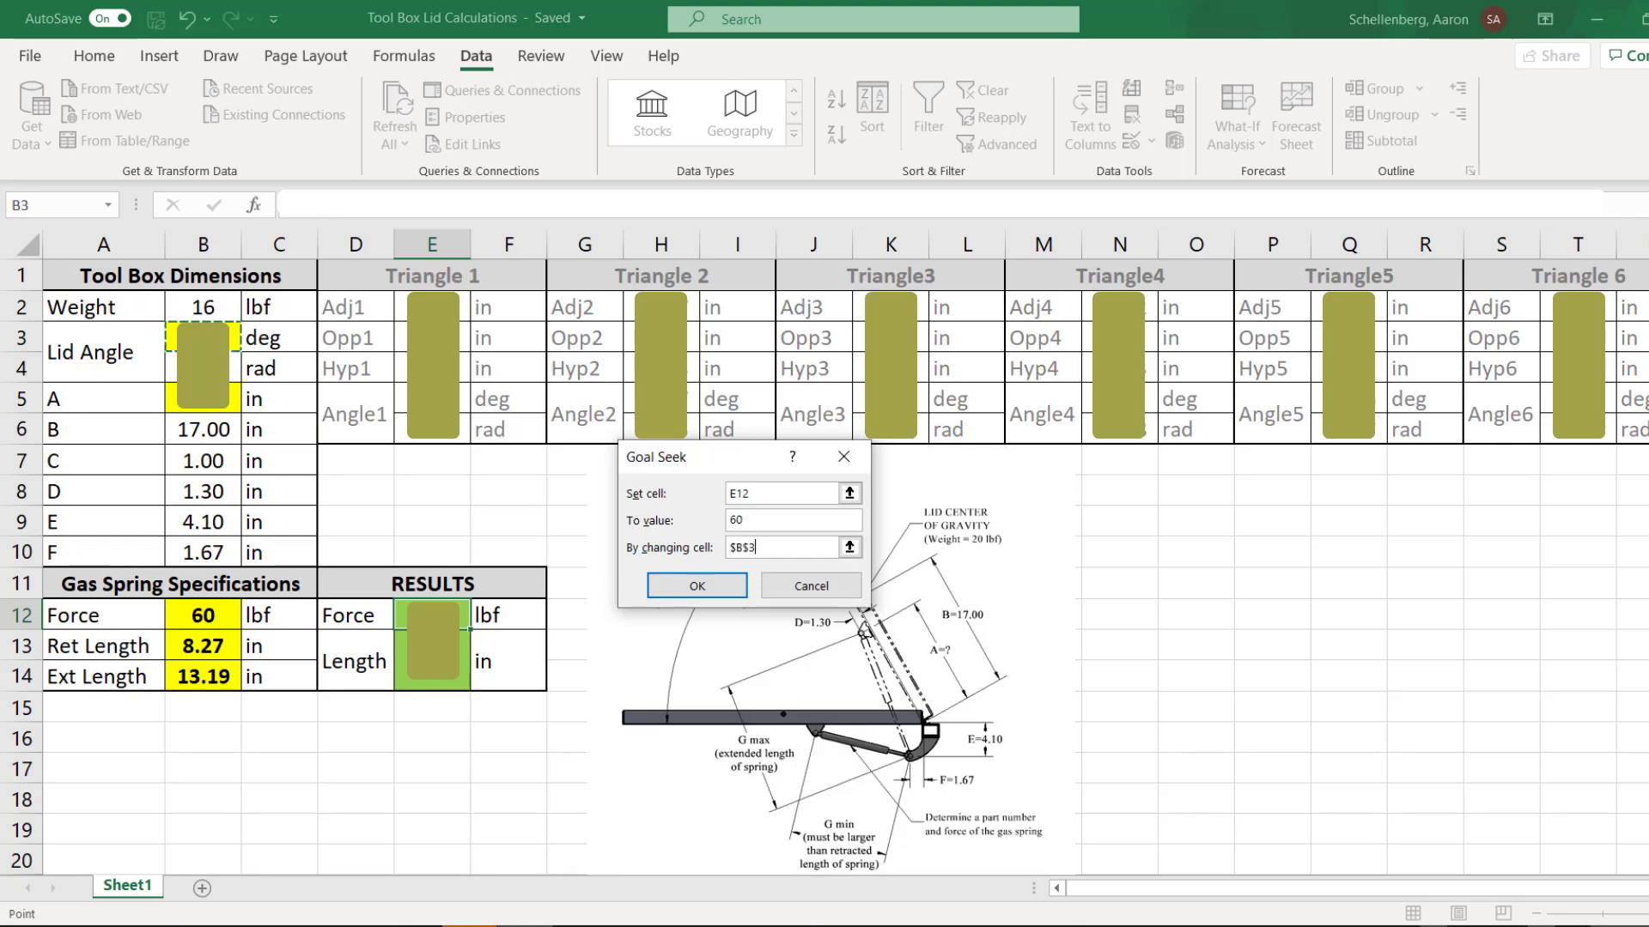
left_click(706, 590)
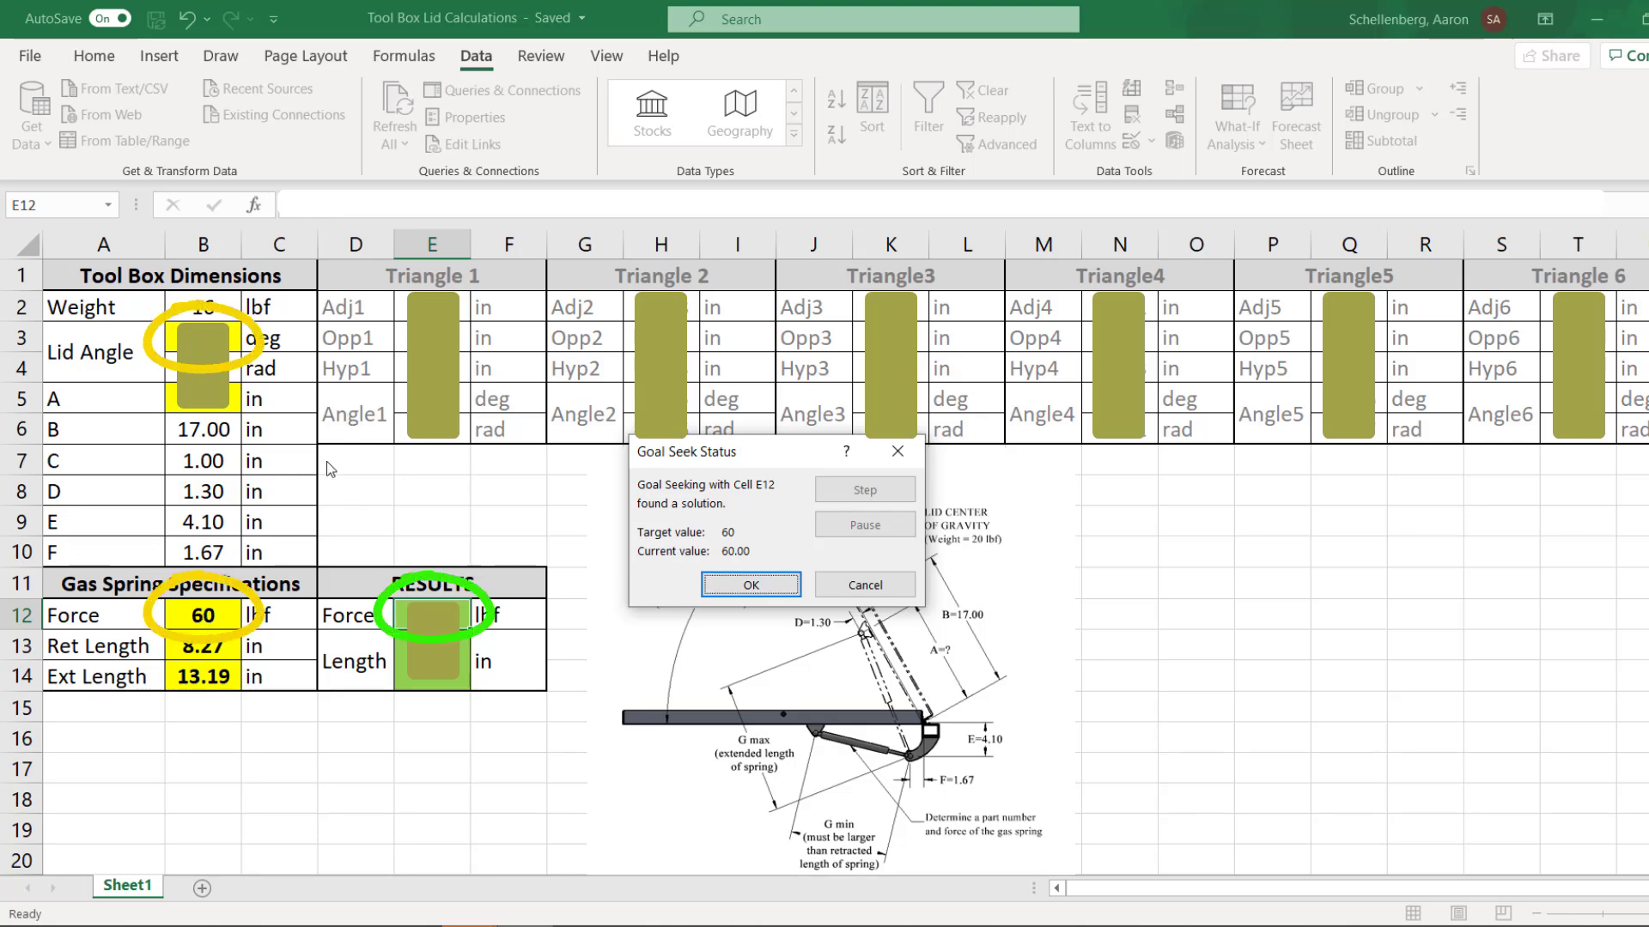
left_click(865, 584)
left_click(203, 399)
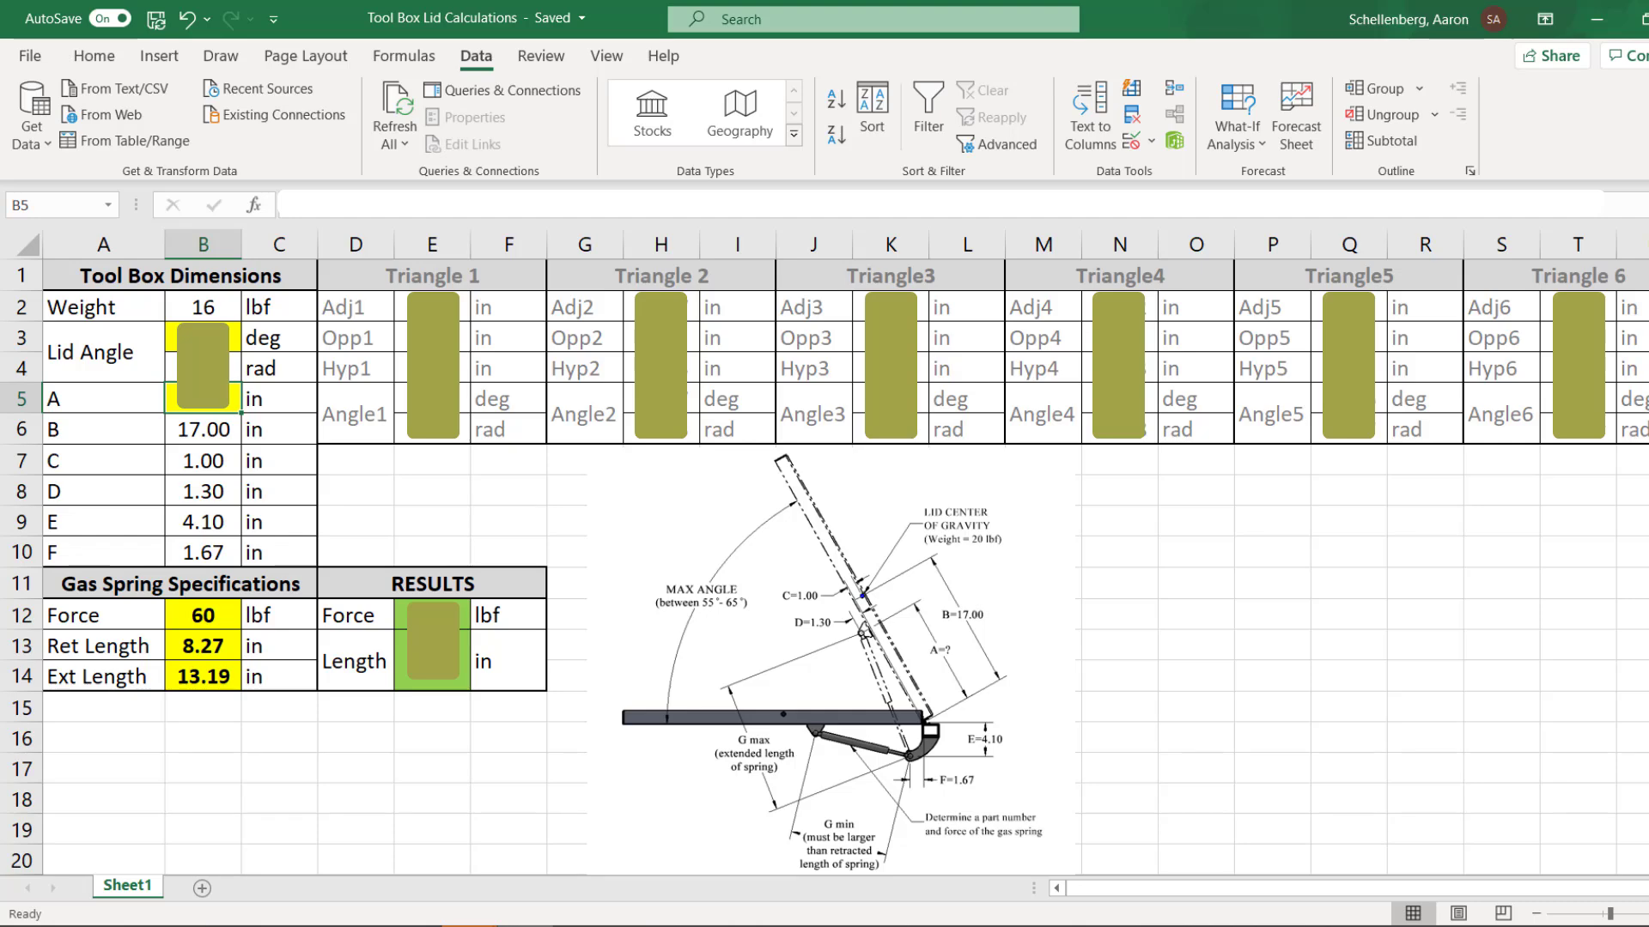
left_click(398, 524)
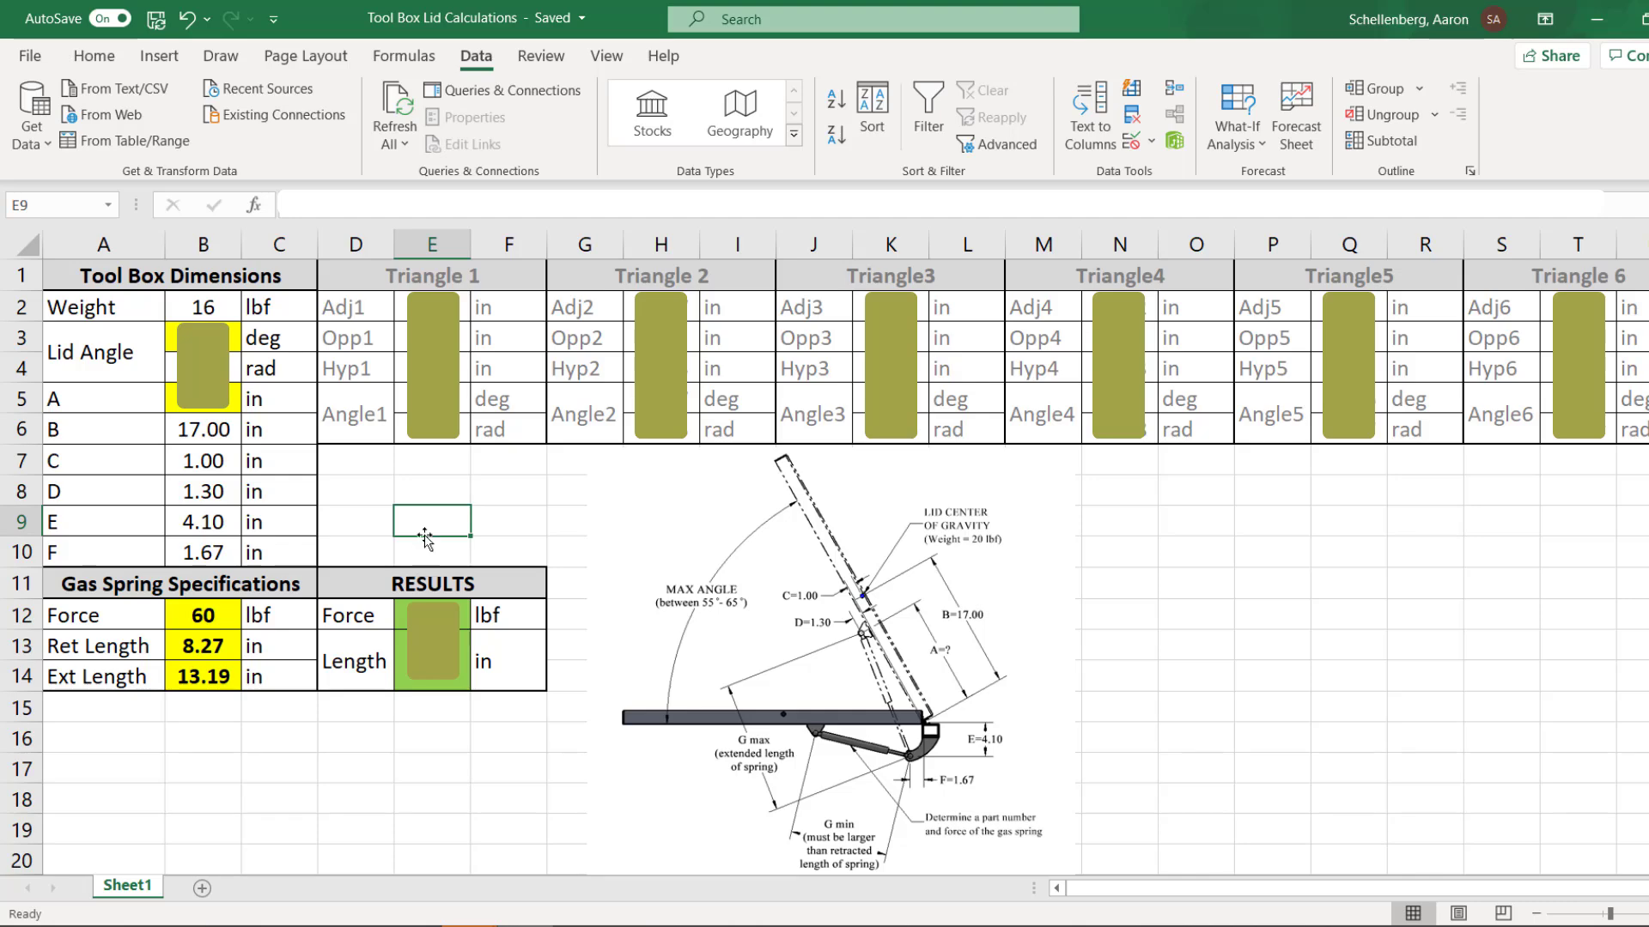
left_click(432, 657)
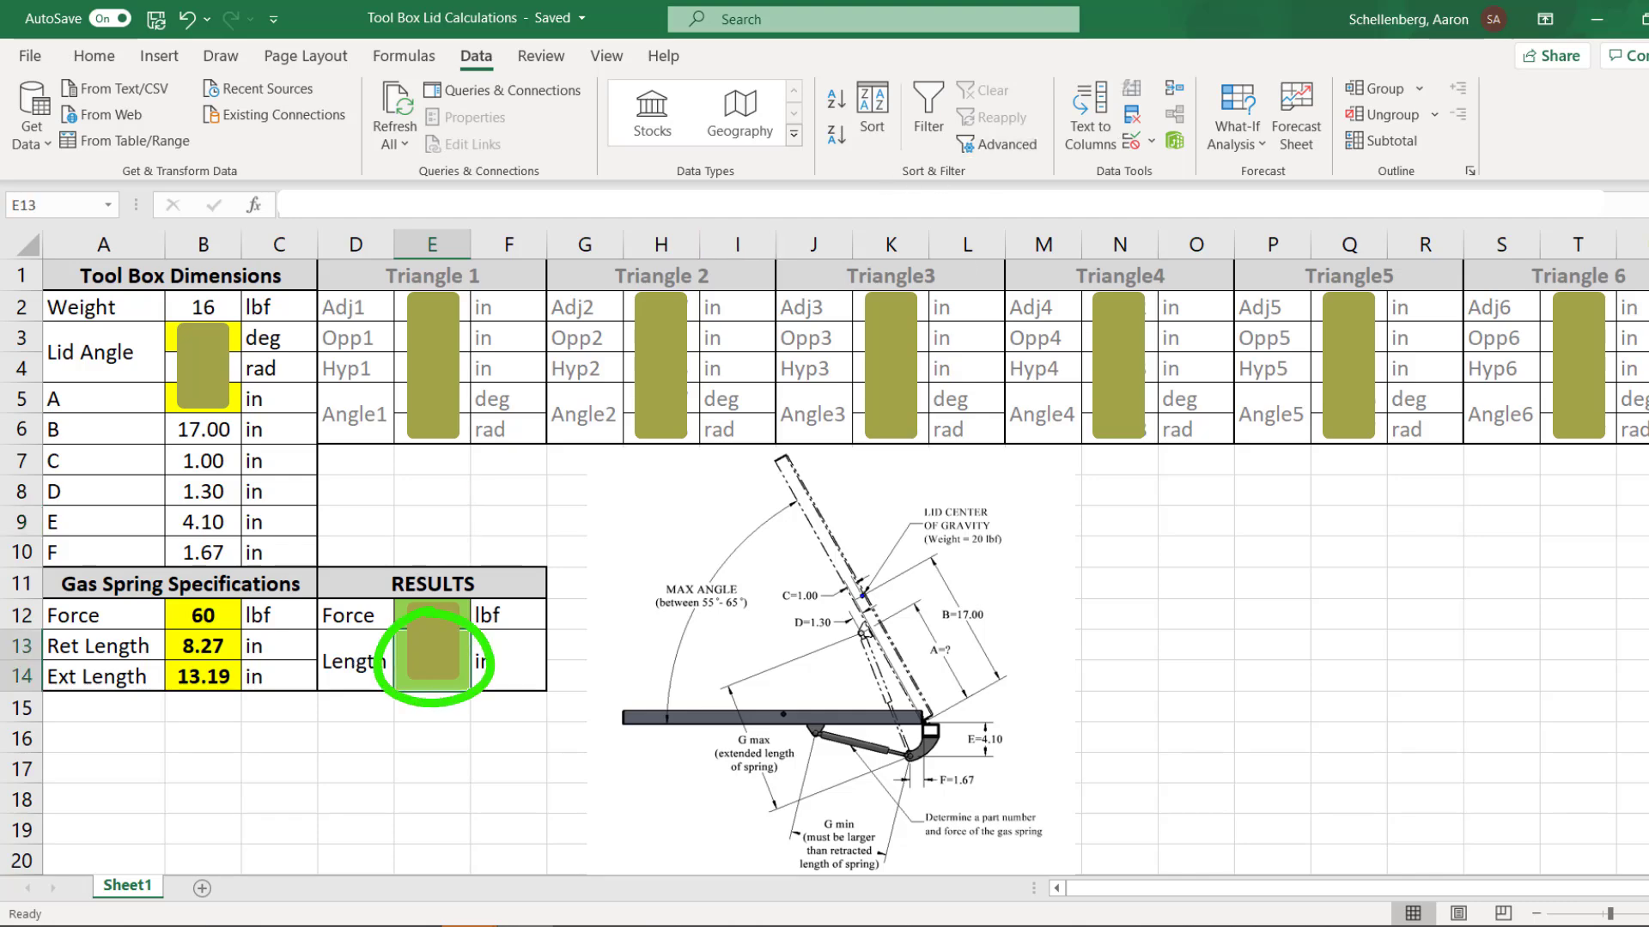
Goal Seek E13 to 13.19 in by varying B3, then check the solved angle and spring length
left_click(1237, 121)
left_click(1280, 208)
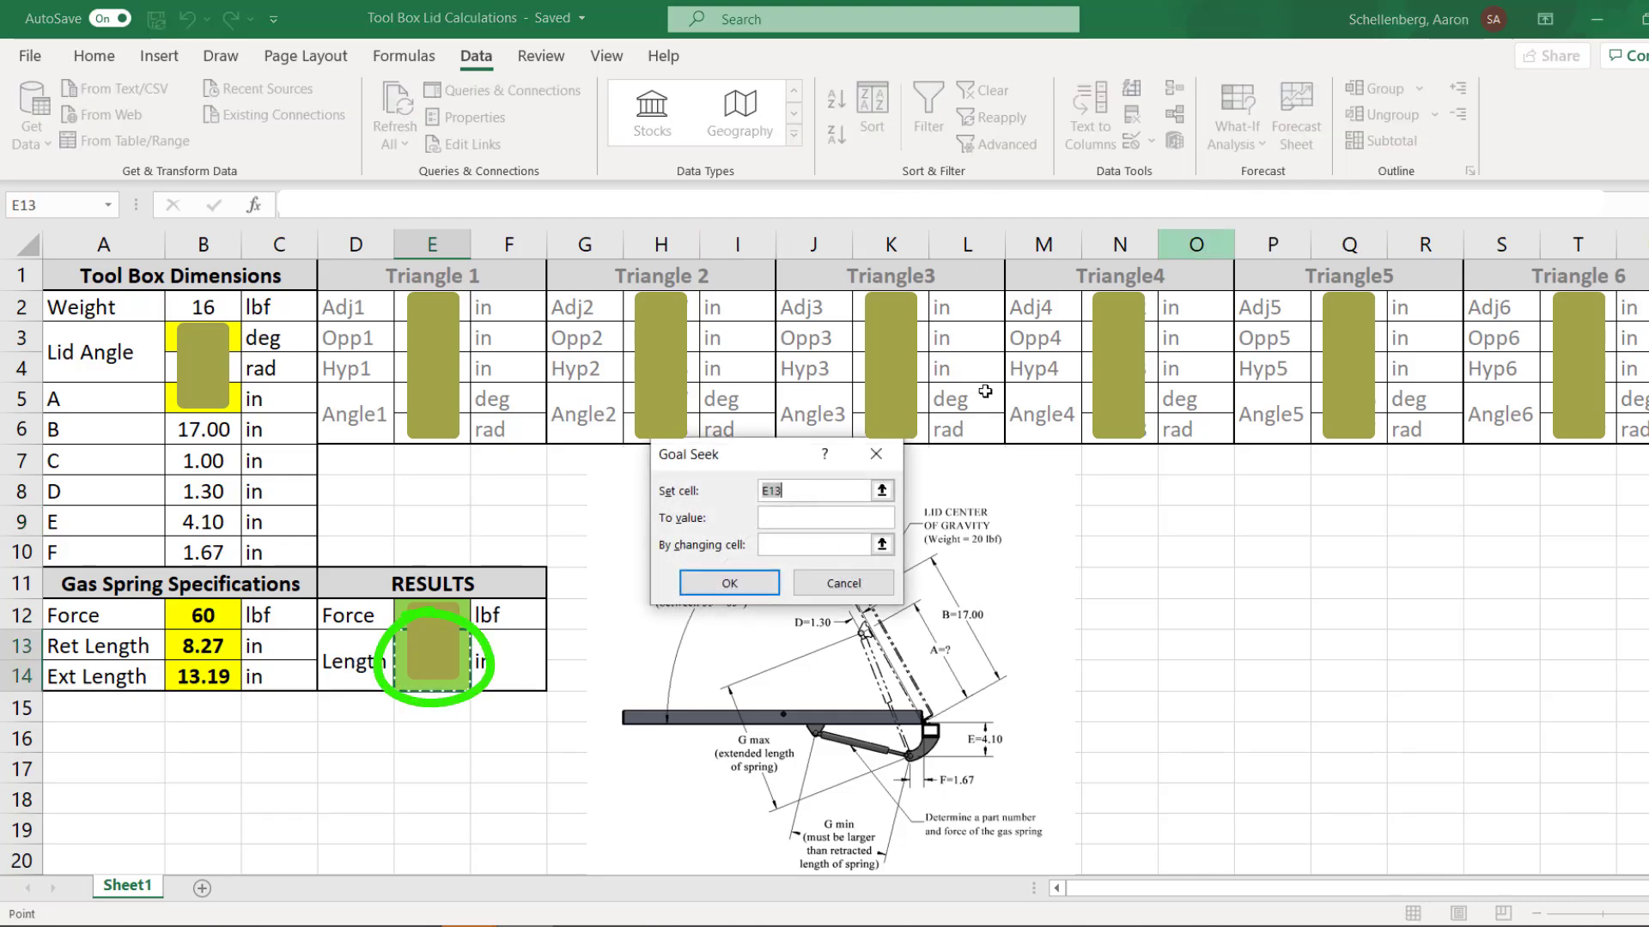
left_click(812, 520)
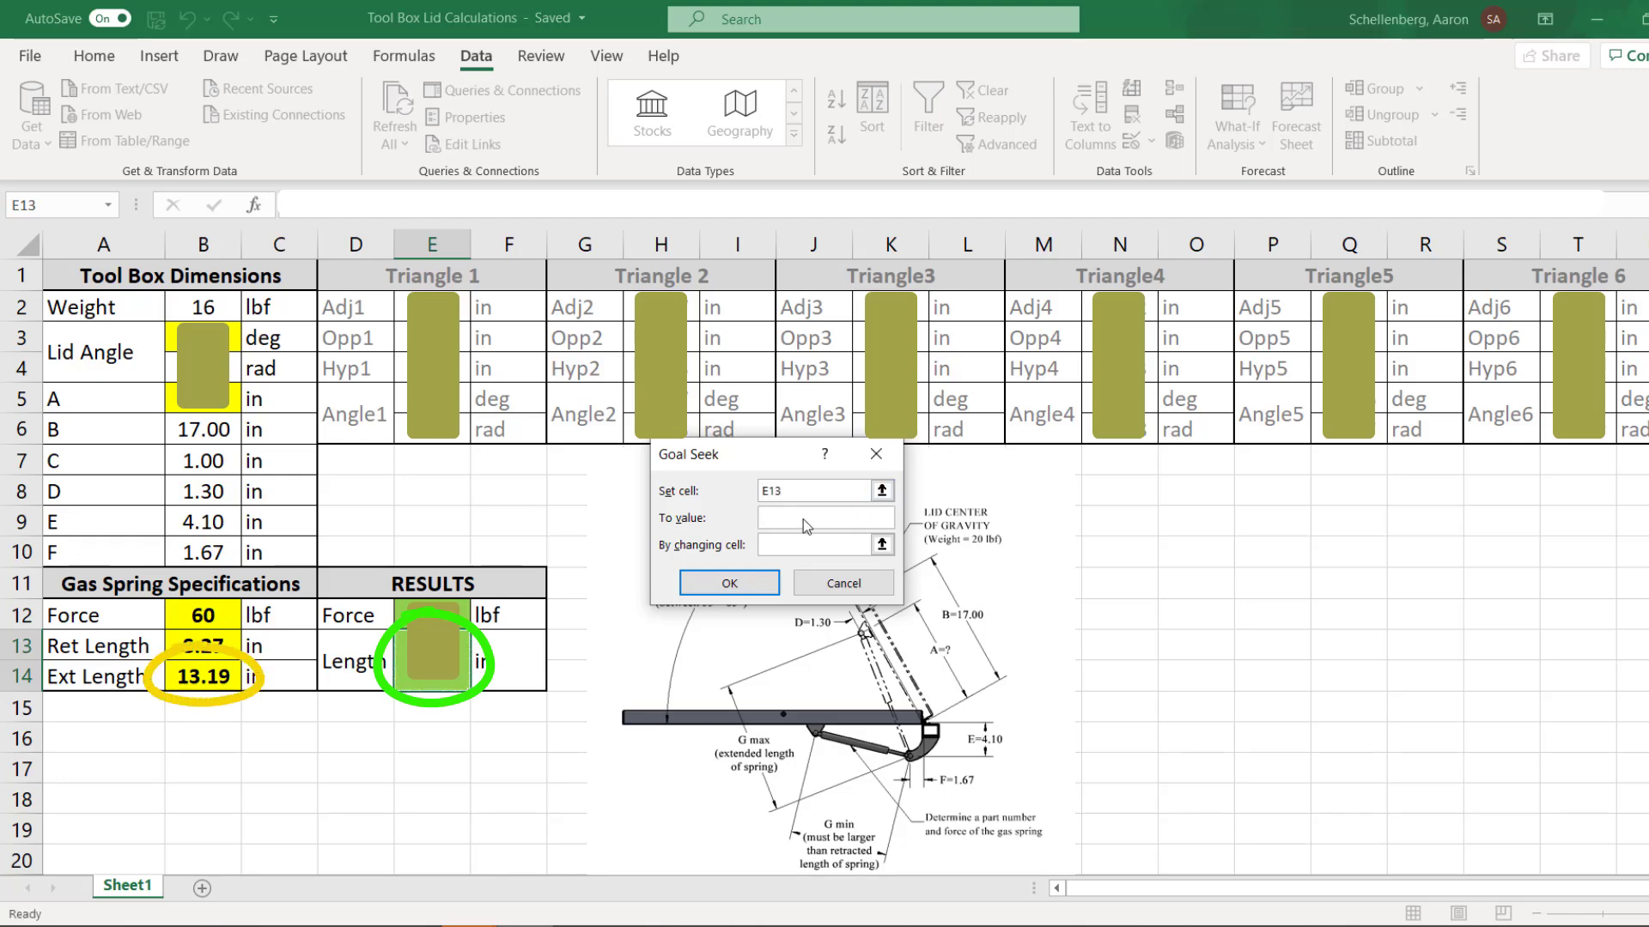
type("13.19")
left_click(859, 544)
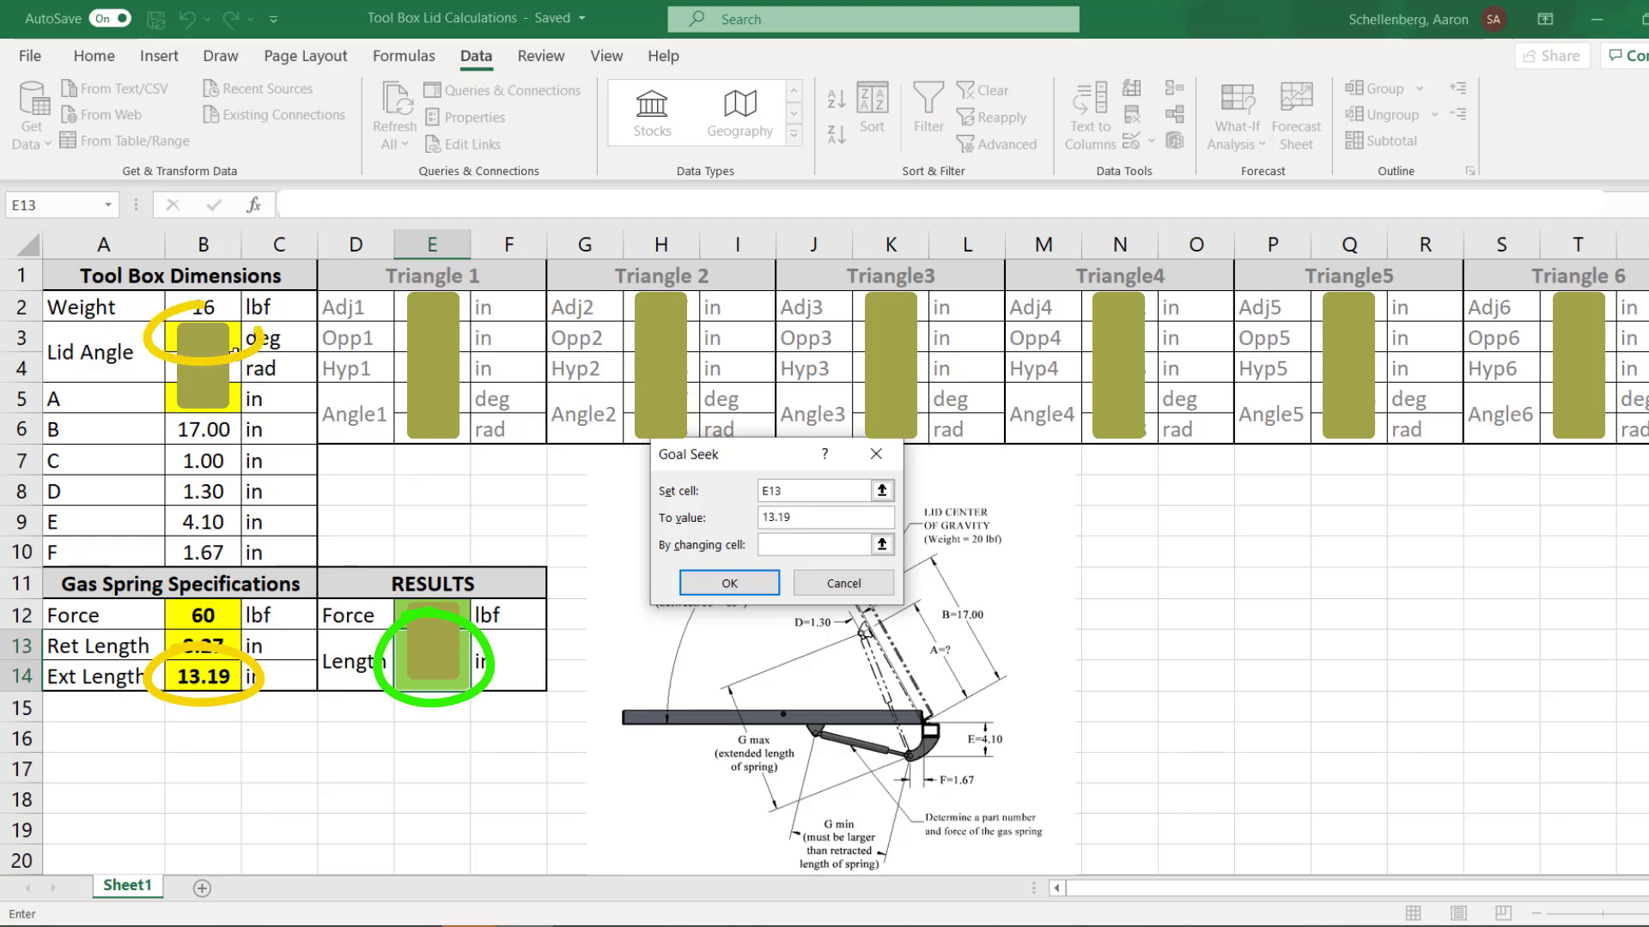
left_click(233, 344)
left_click(729, 583)
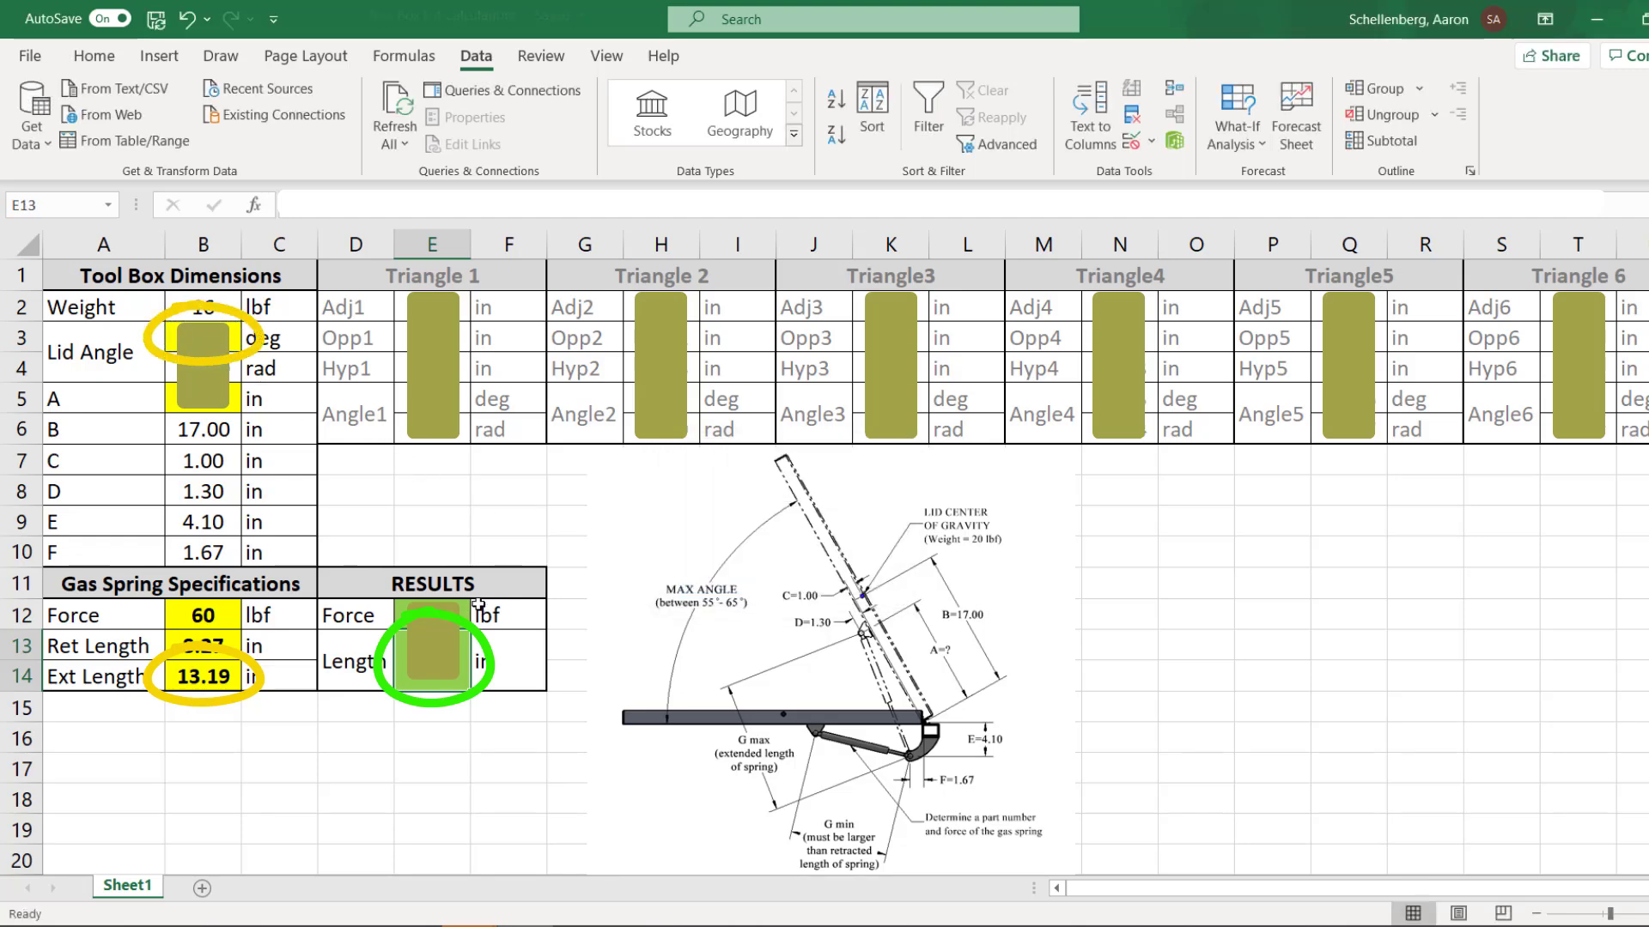
left_click(204, 337)
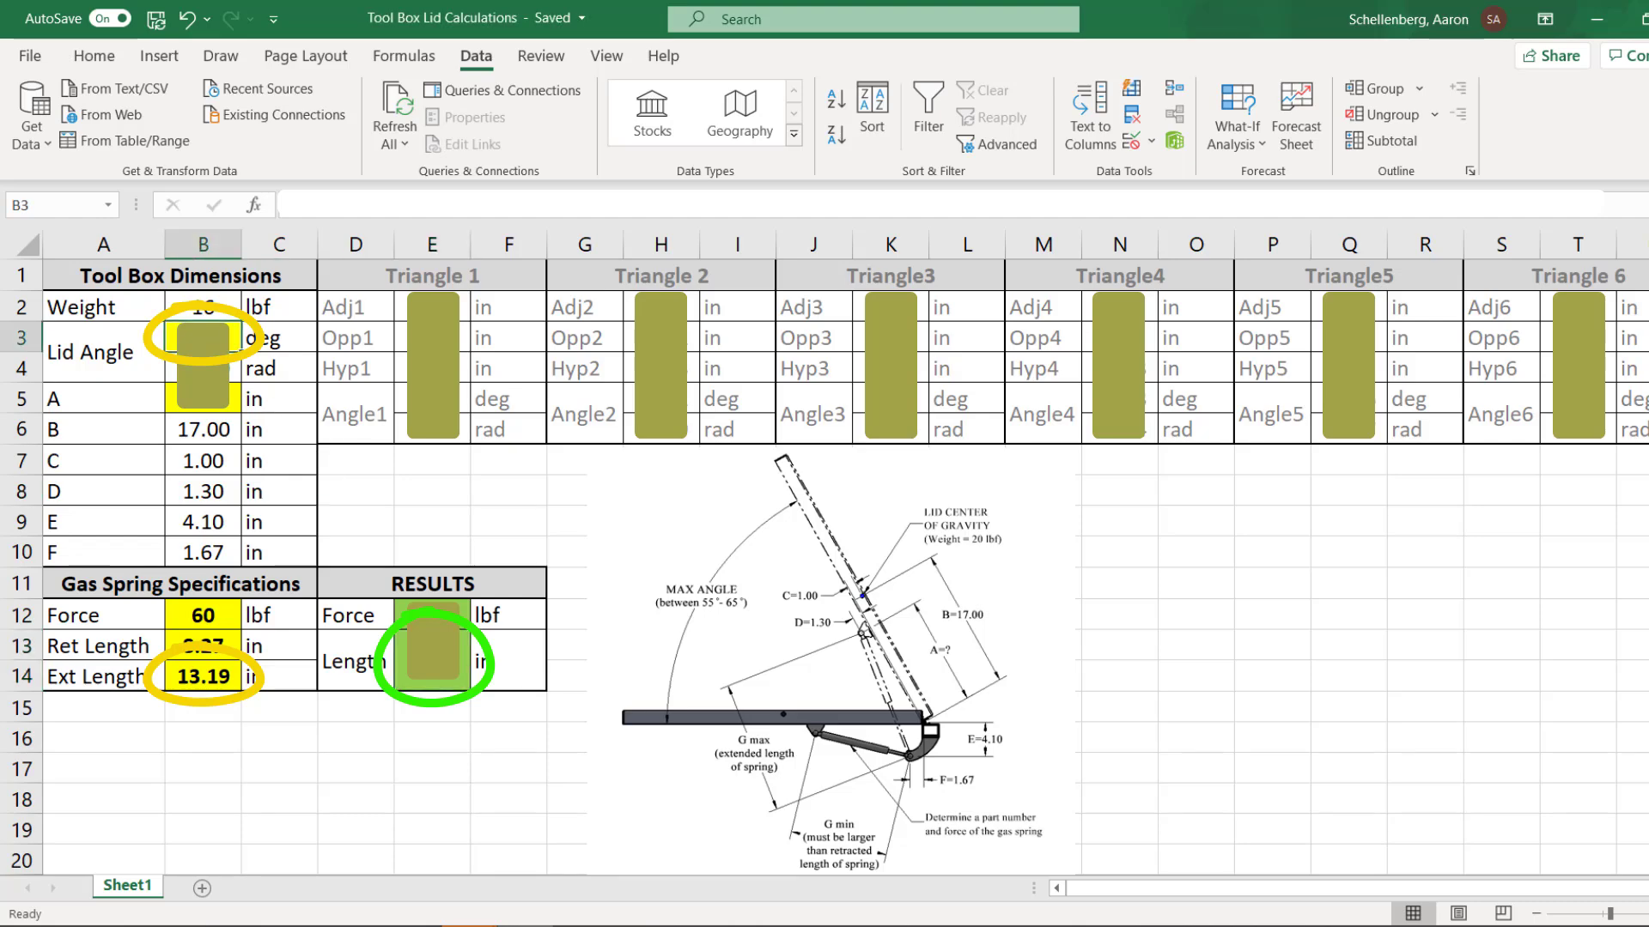
left_click(432, 661)
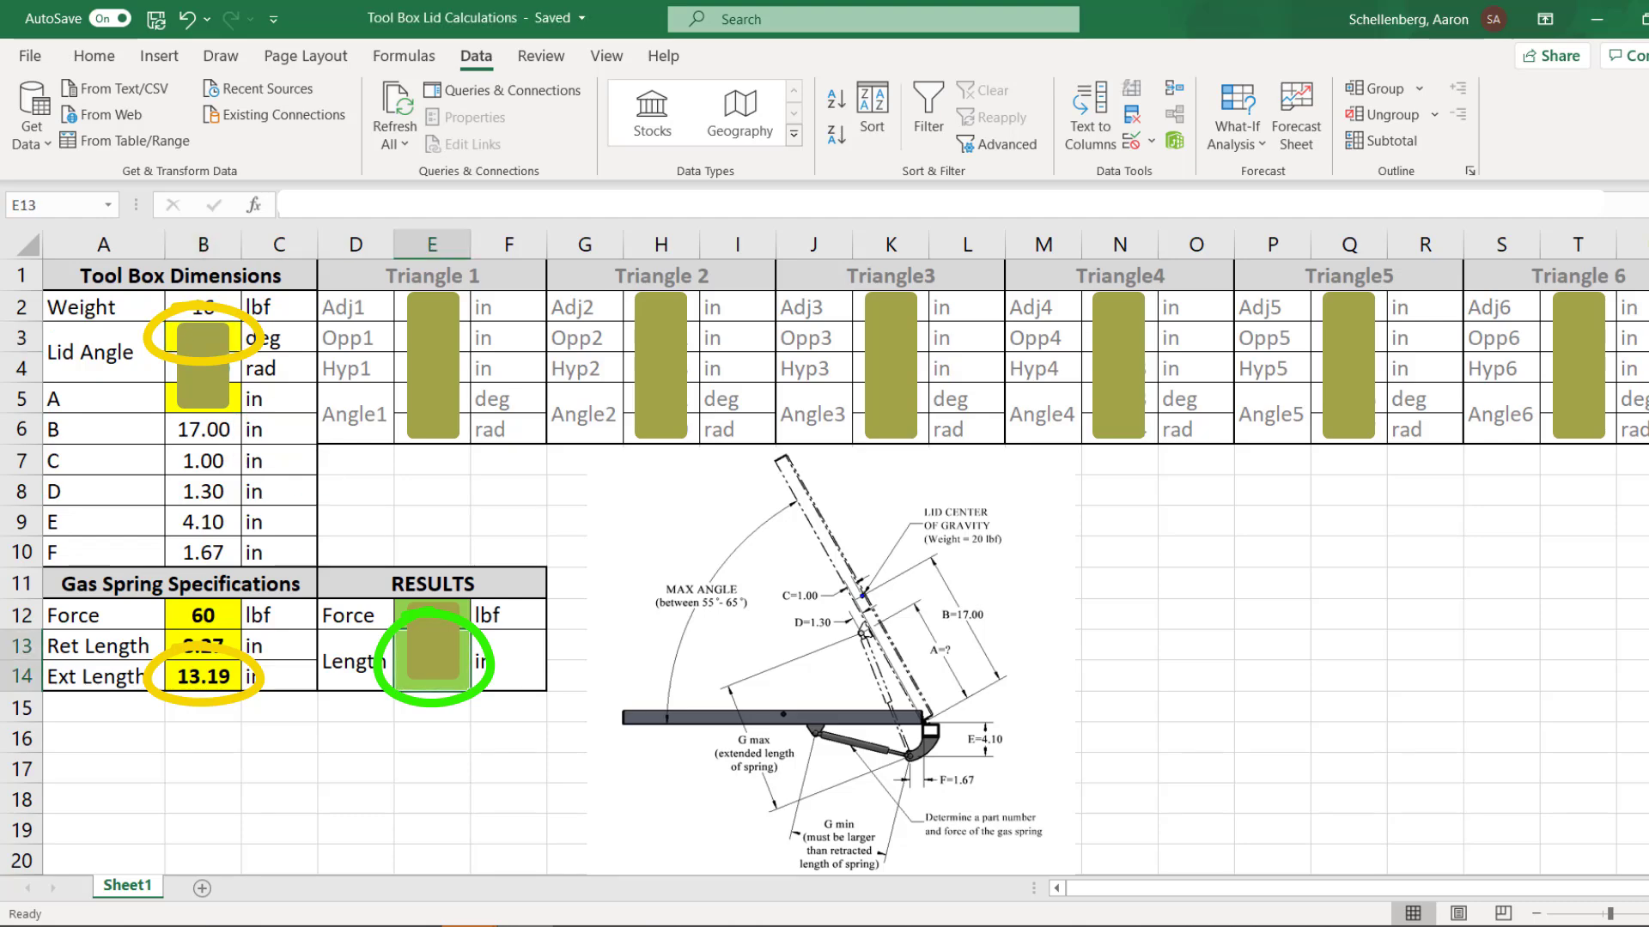
left_click(201, 678)
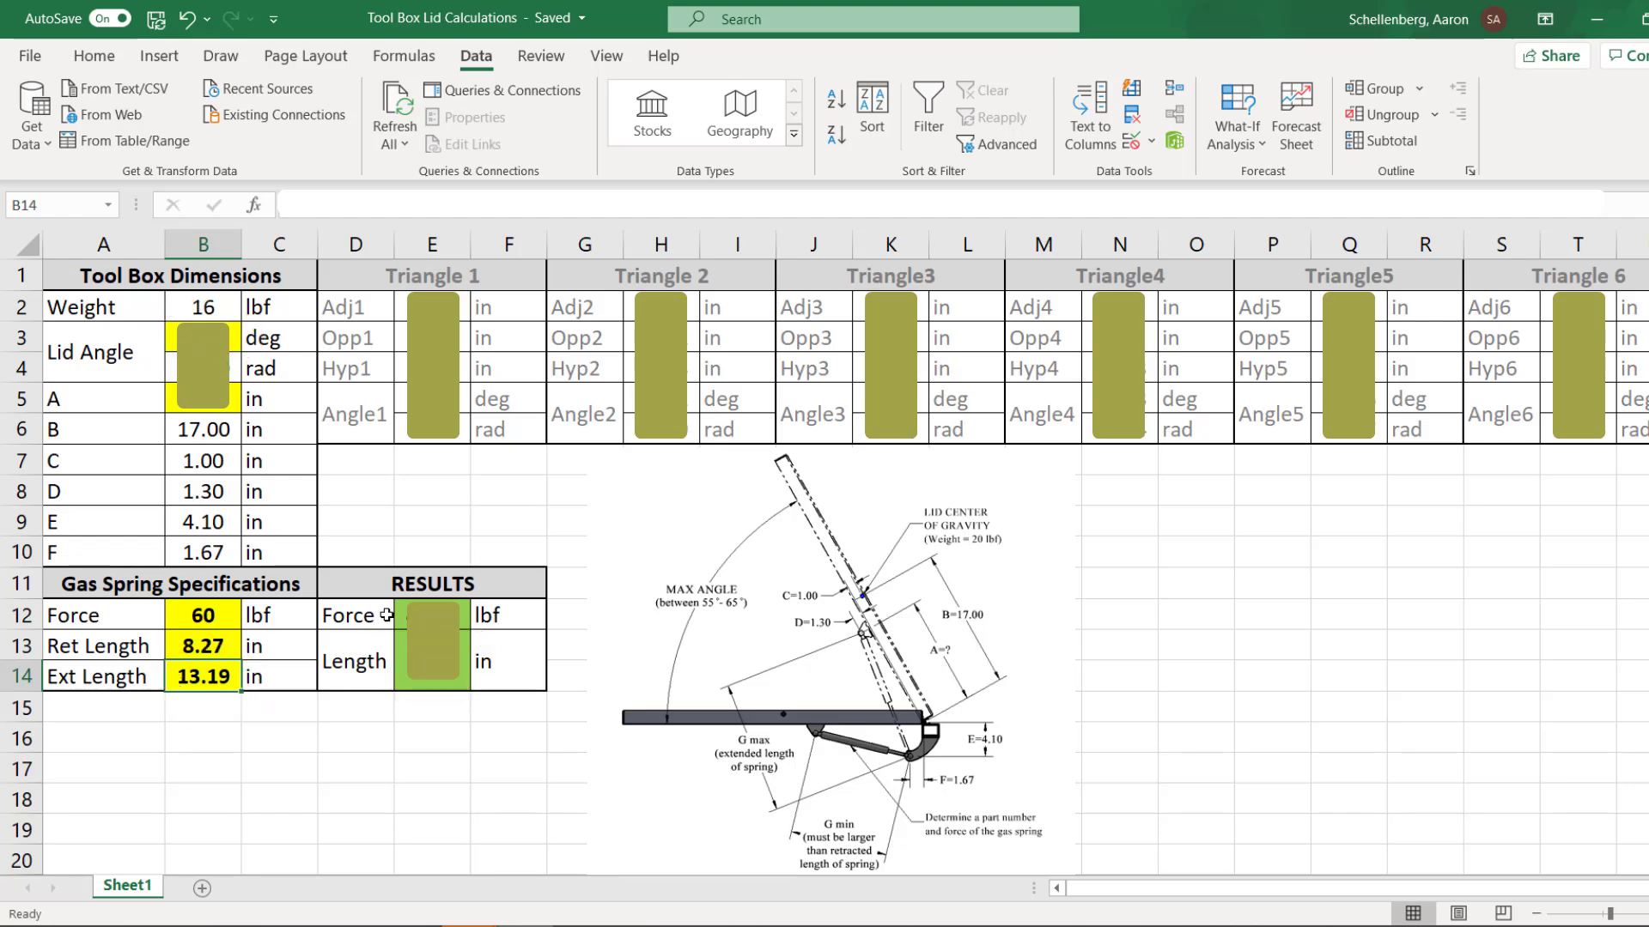
left_click(402, 619)
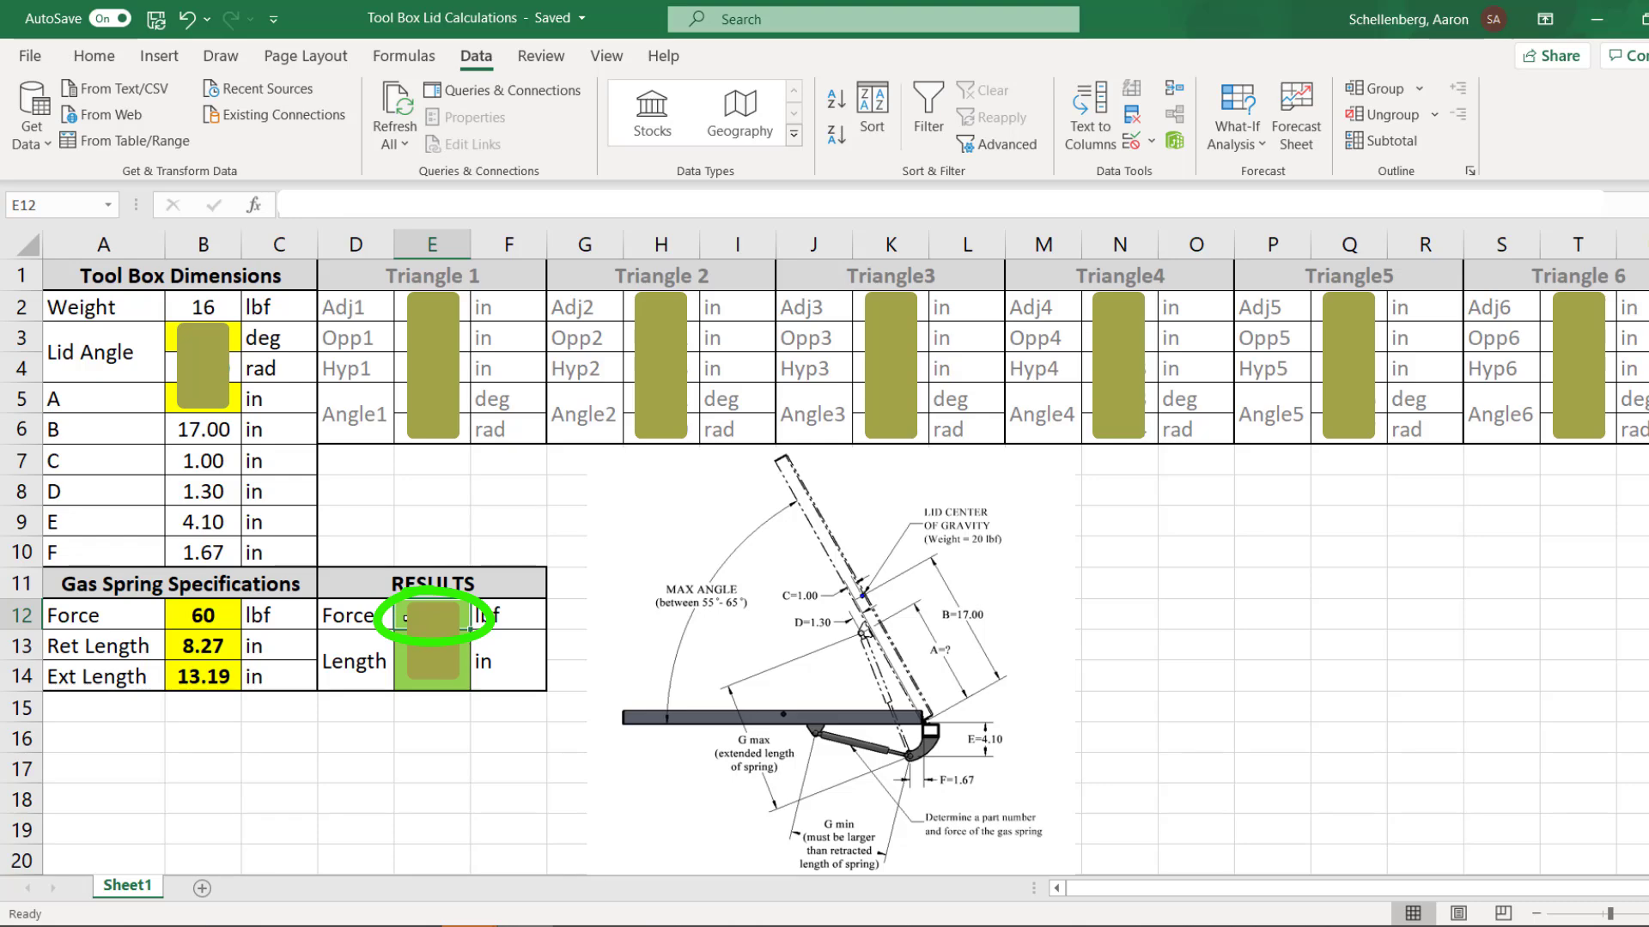
left_click(231, 618)
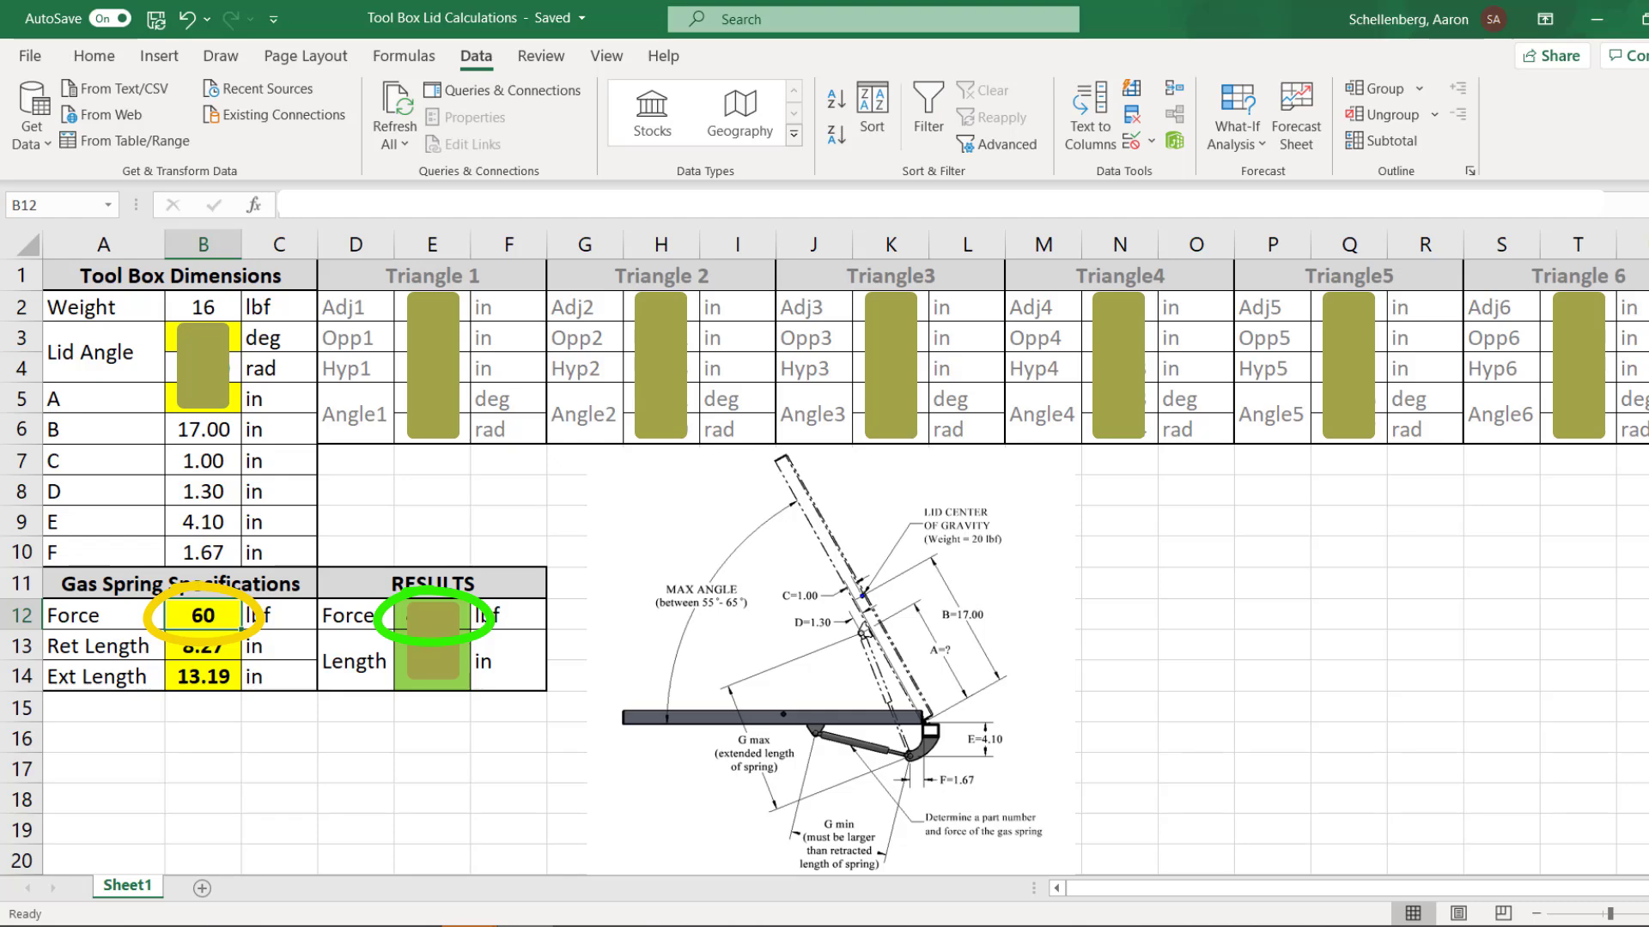
left_click(358, 497)
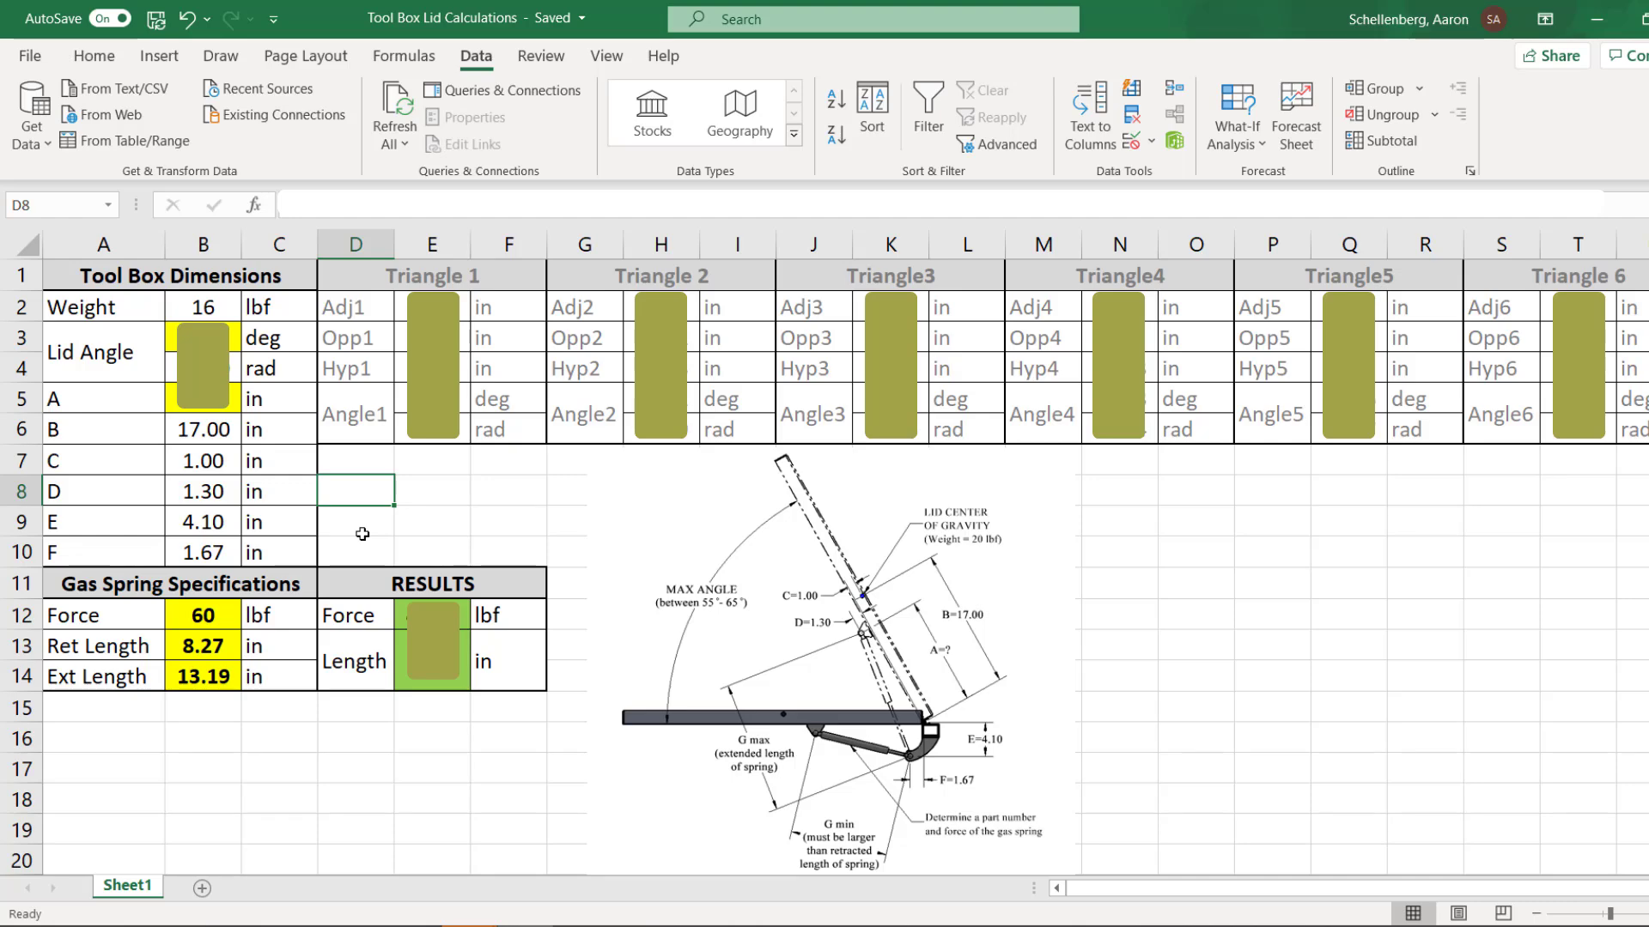
left_click_drag(75, 403, 185, 404)
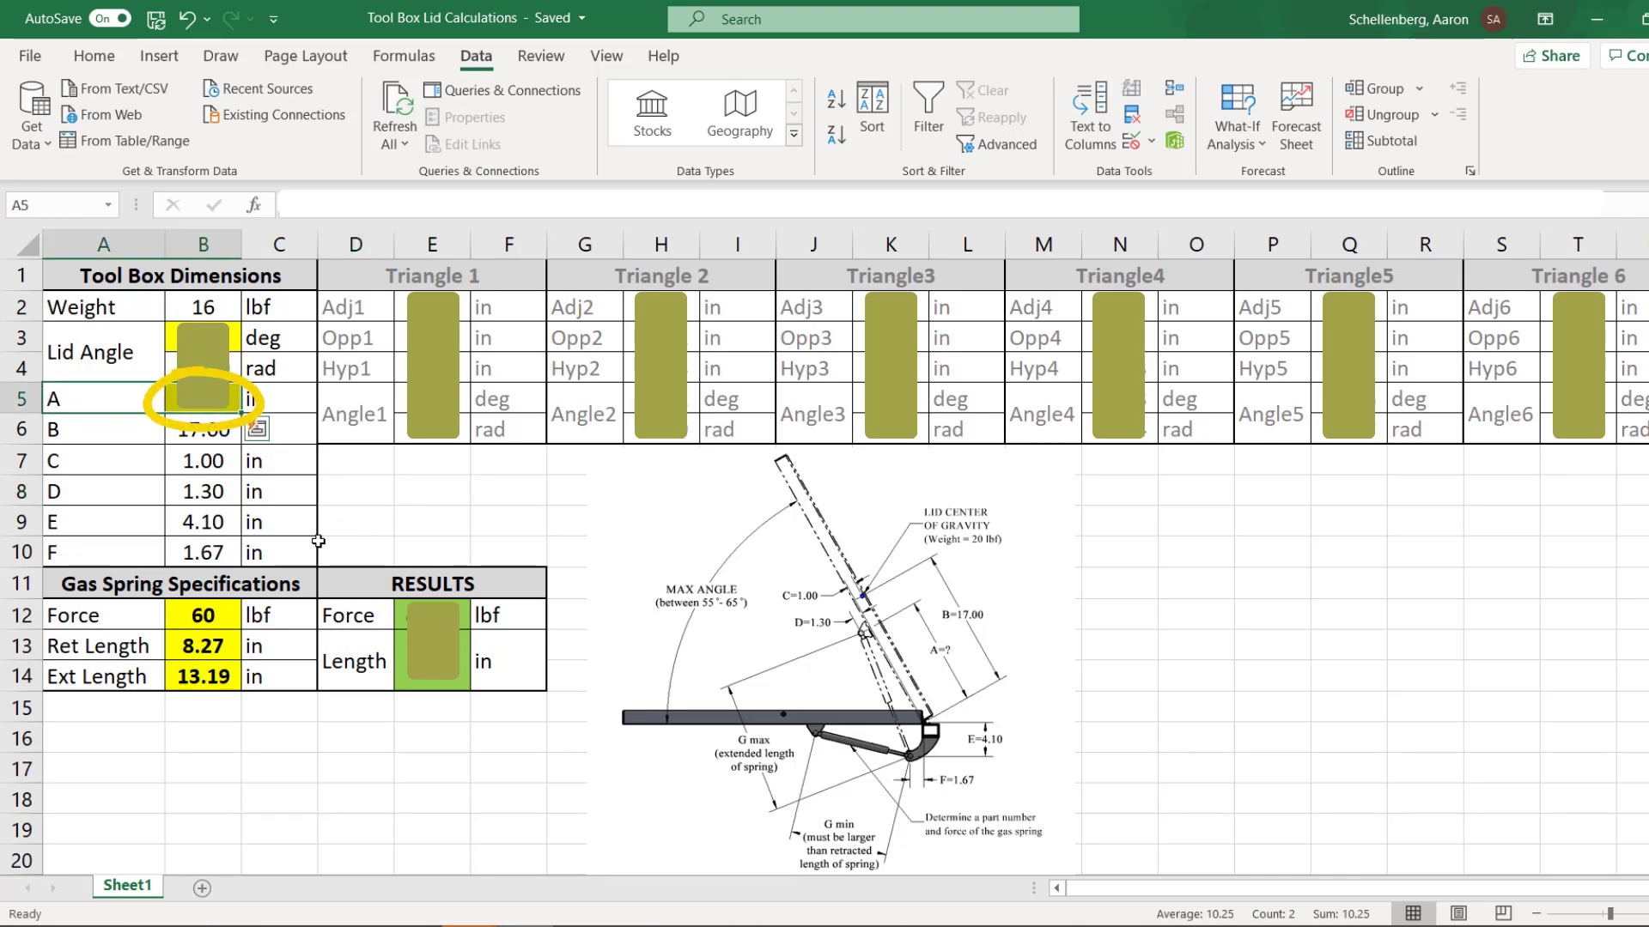
left_click_drag(215, 615, 219, 676)
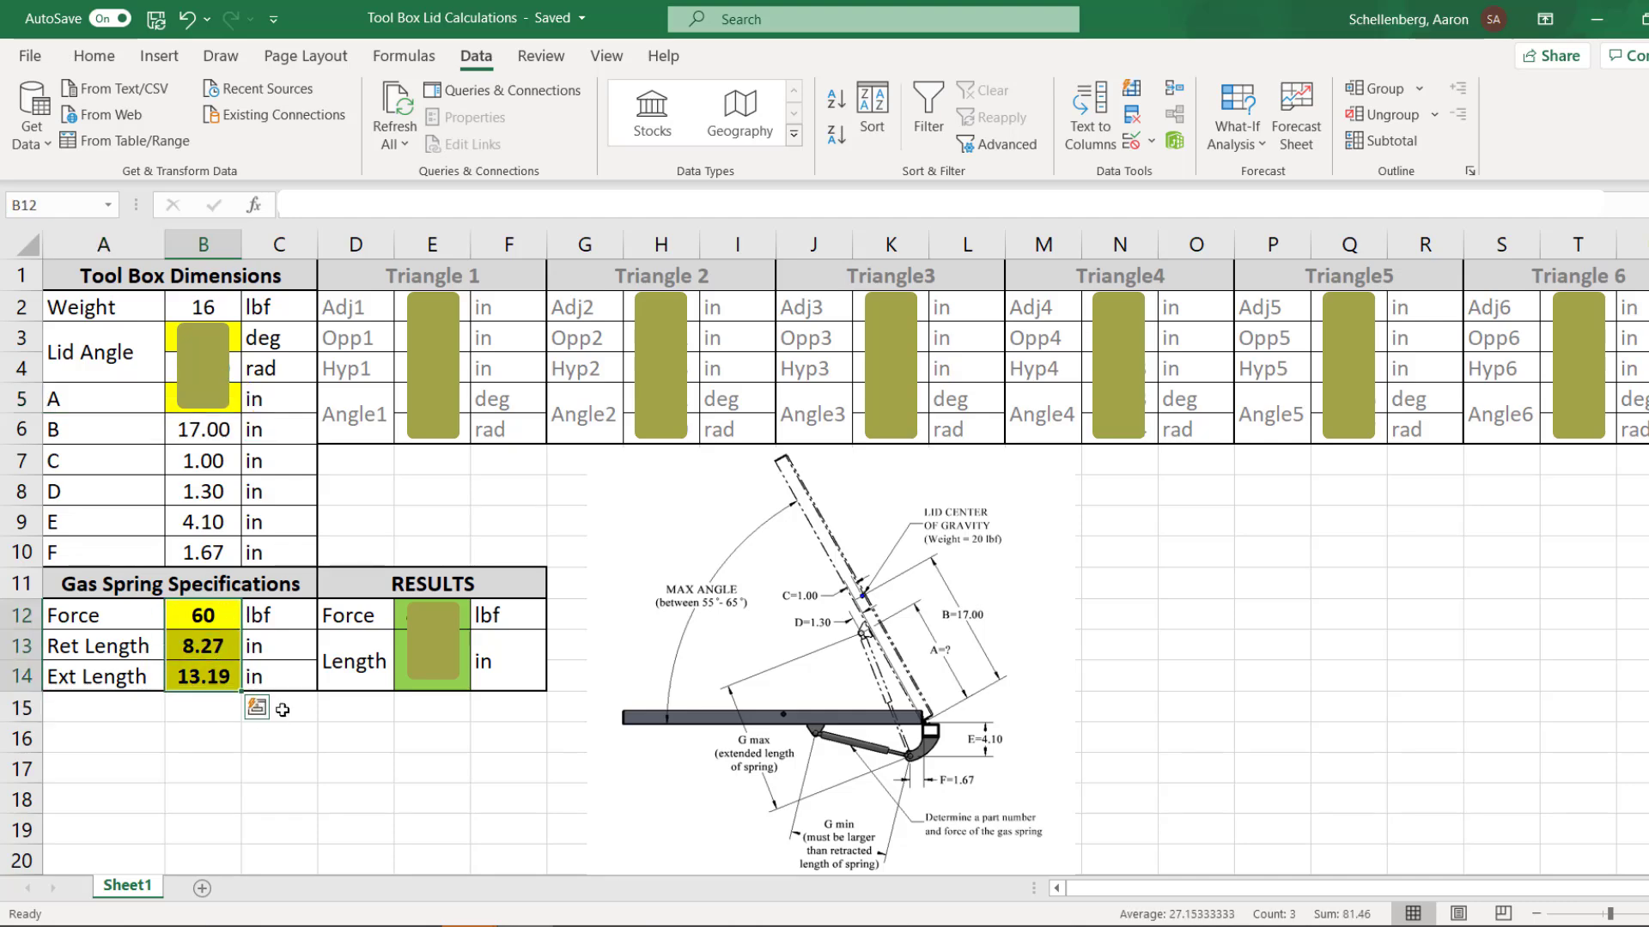
left_click(176, 397)
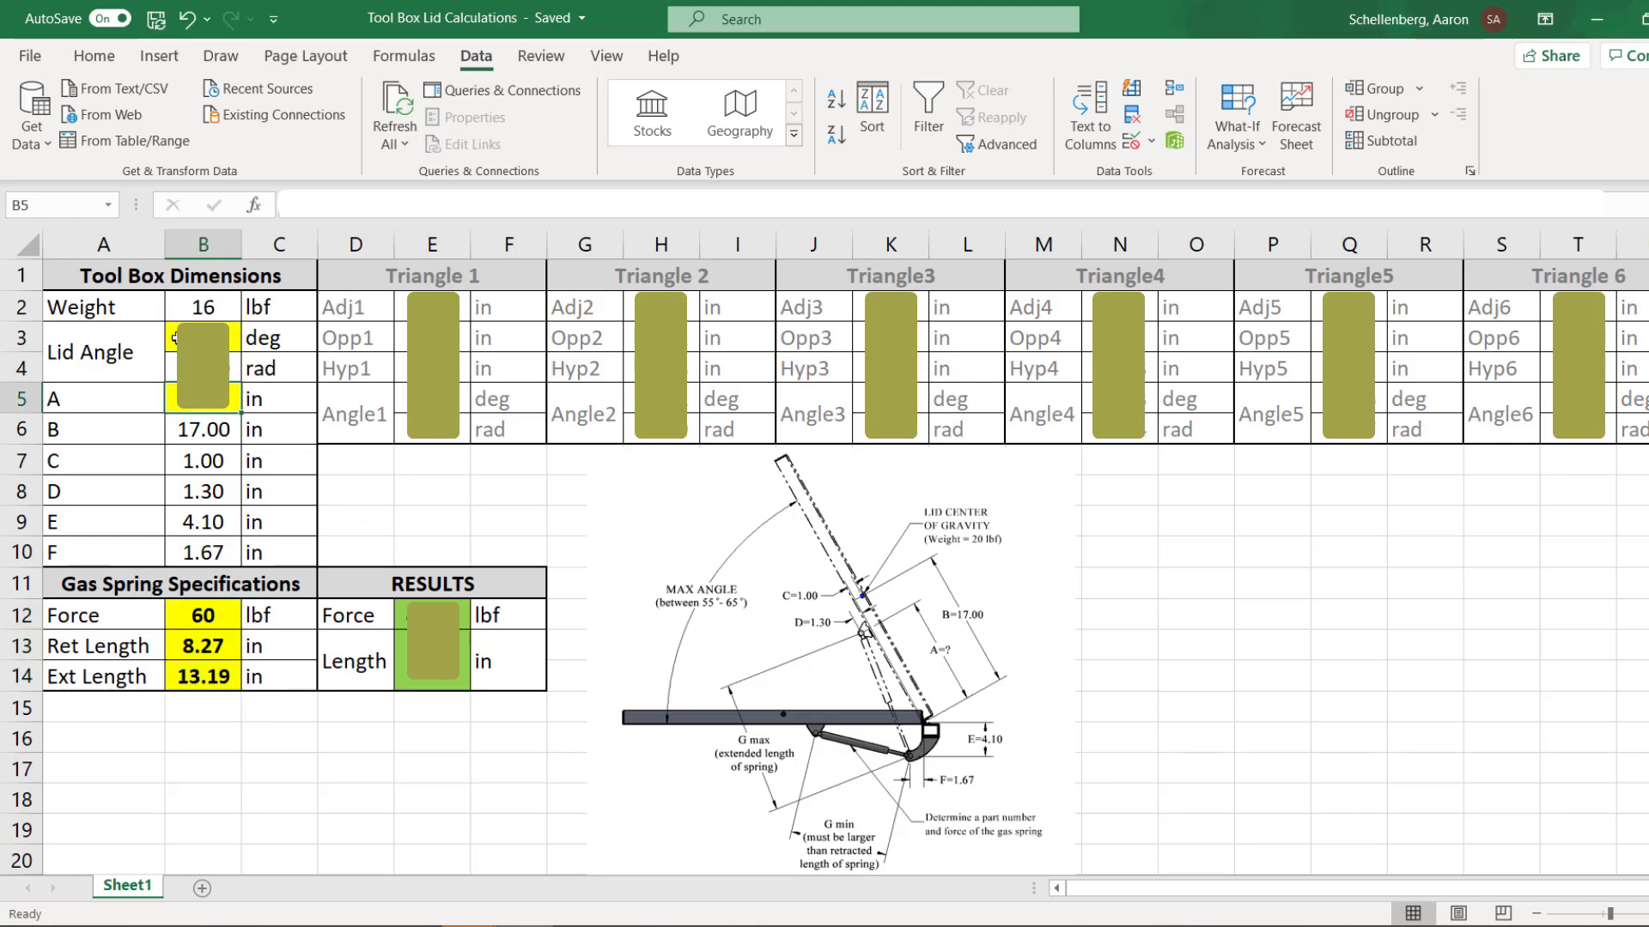
left_click(173, 348)
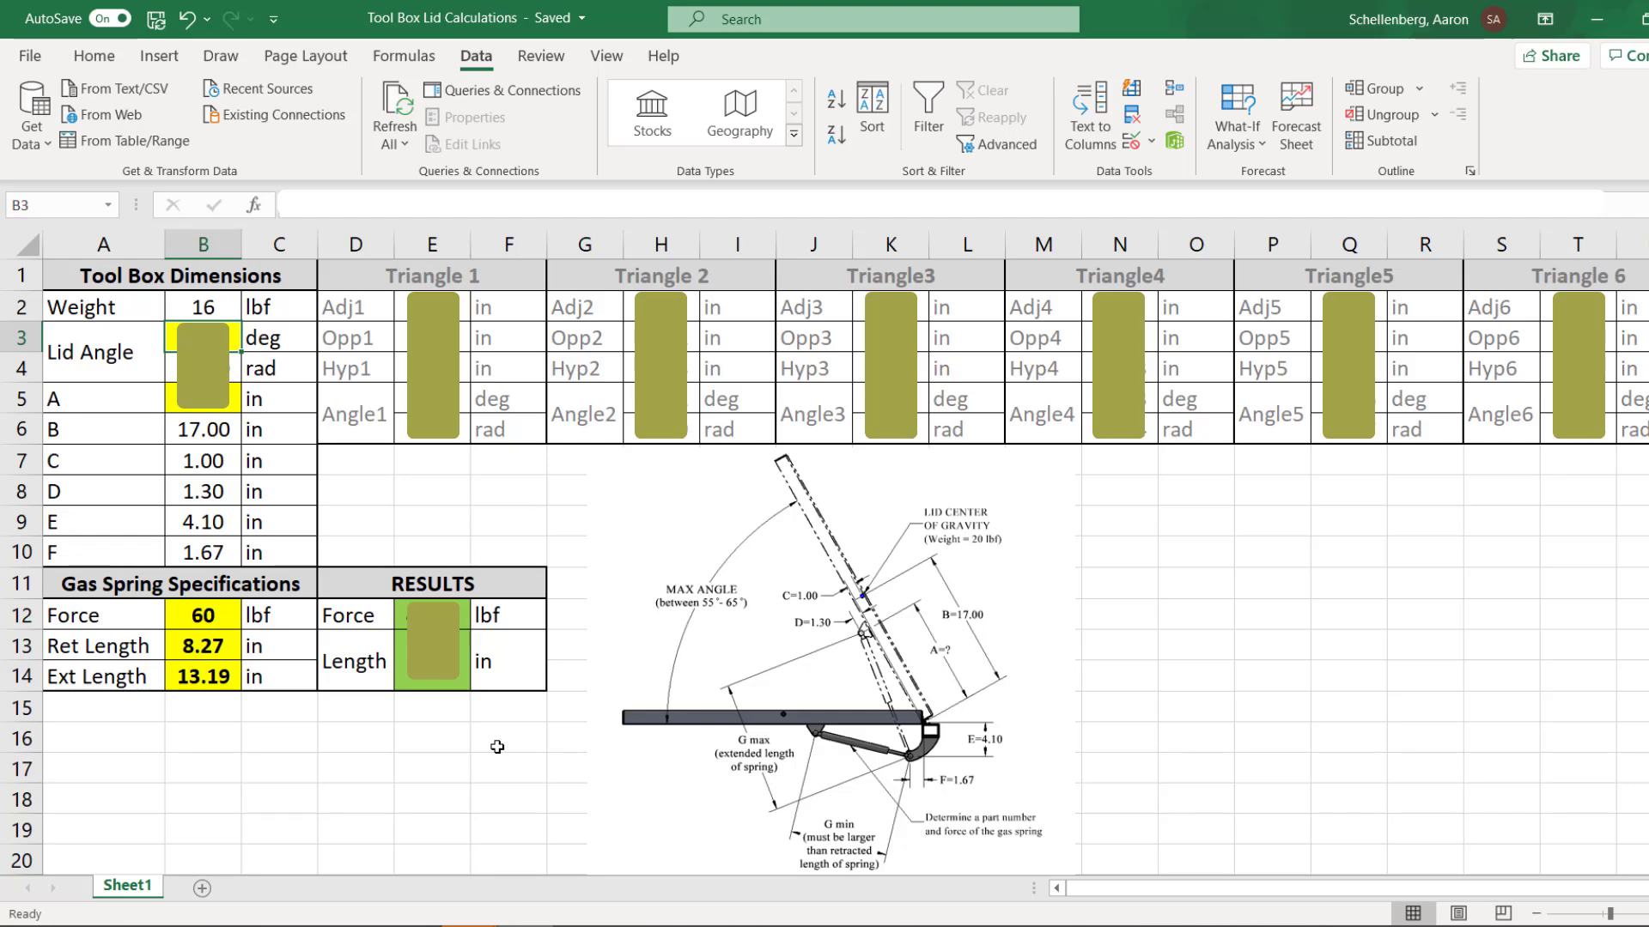
left_click(388, 732)
left_click(180, 612)
left_click_drag(180, 612, 196, 677)
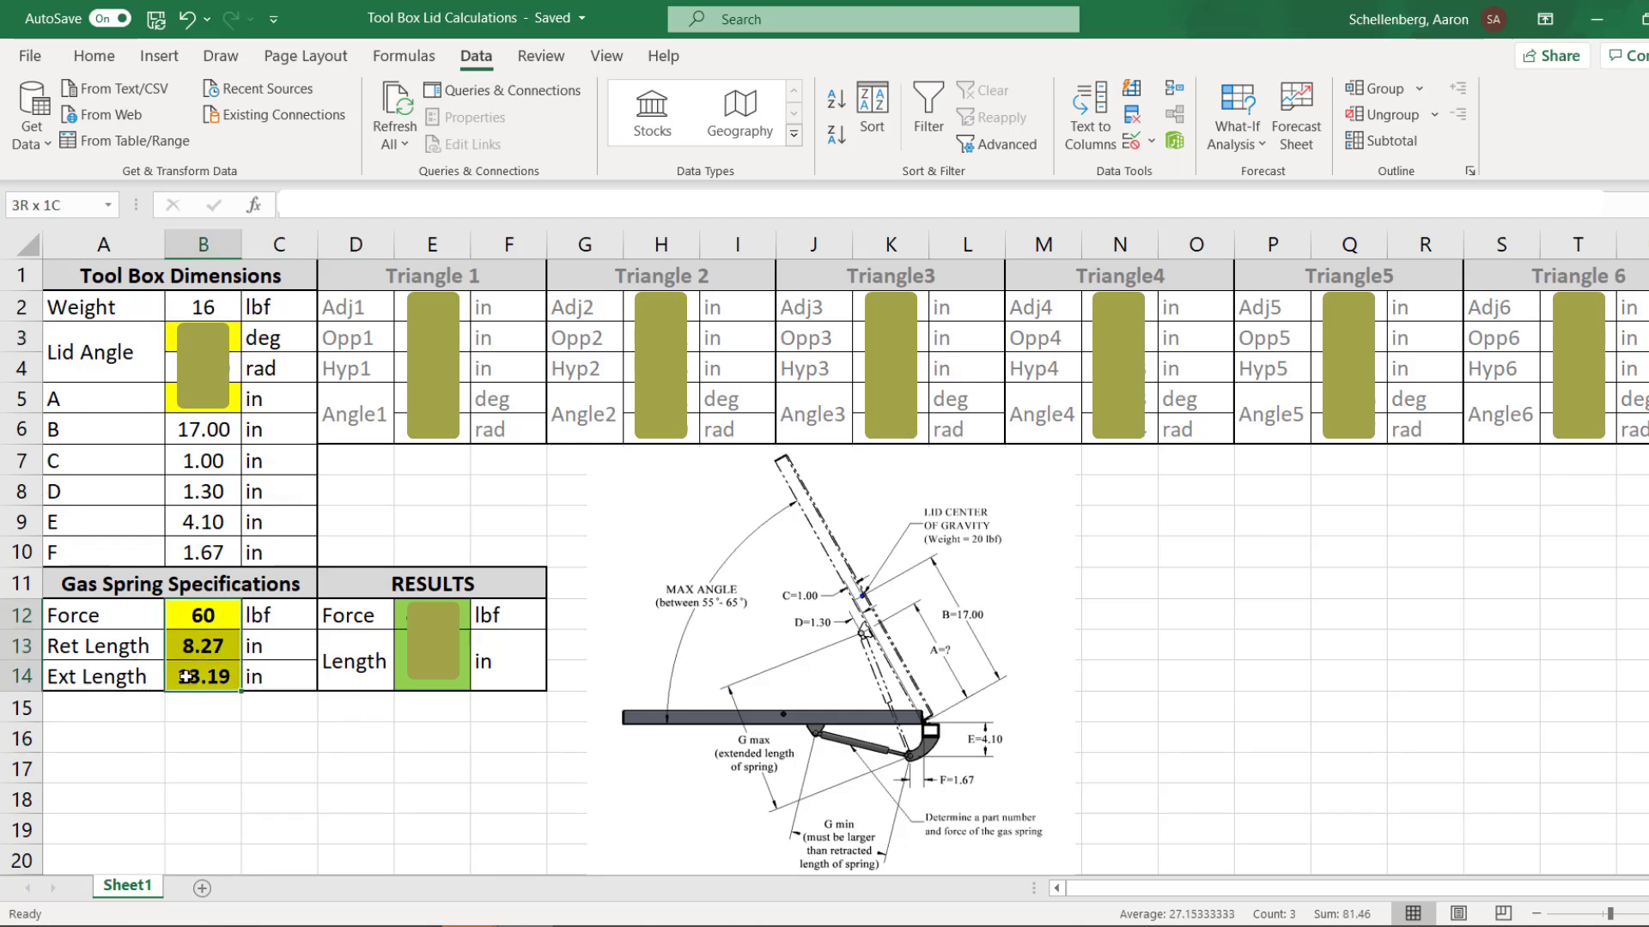
left_click(190, 733)
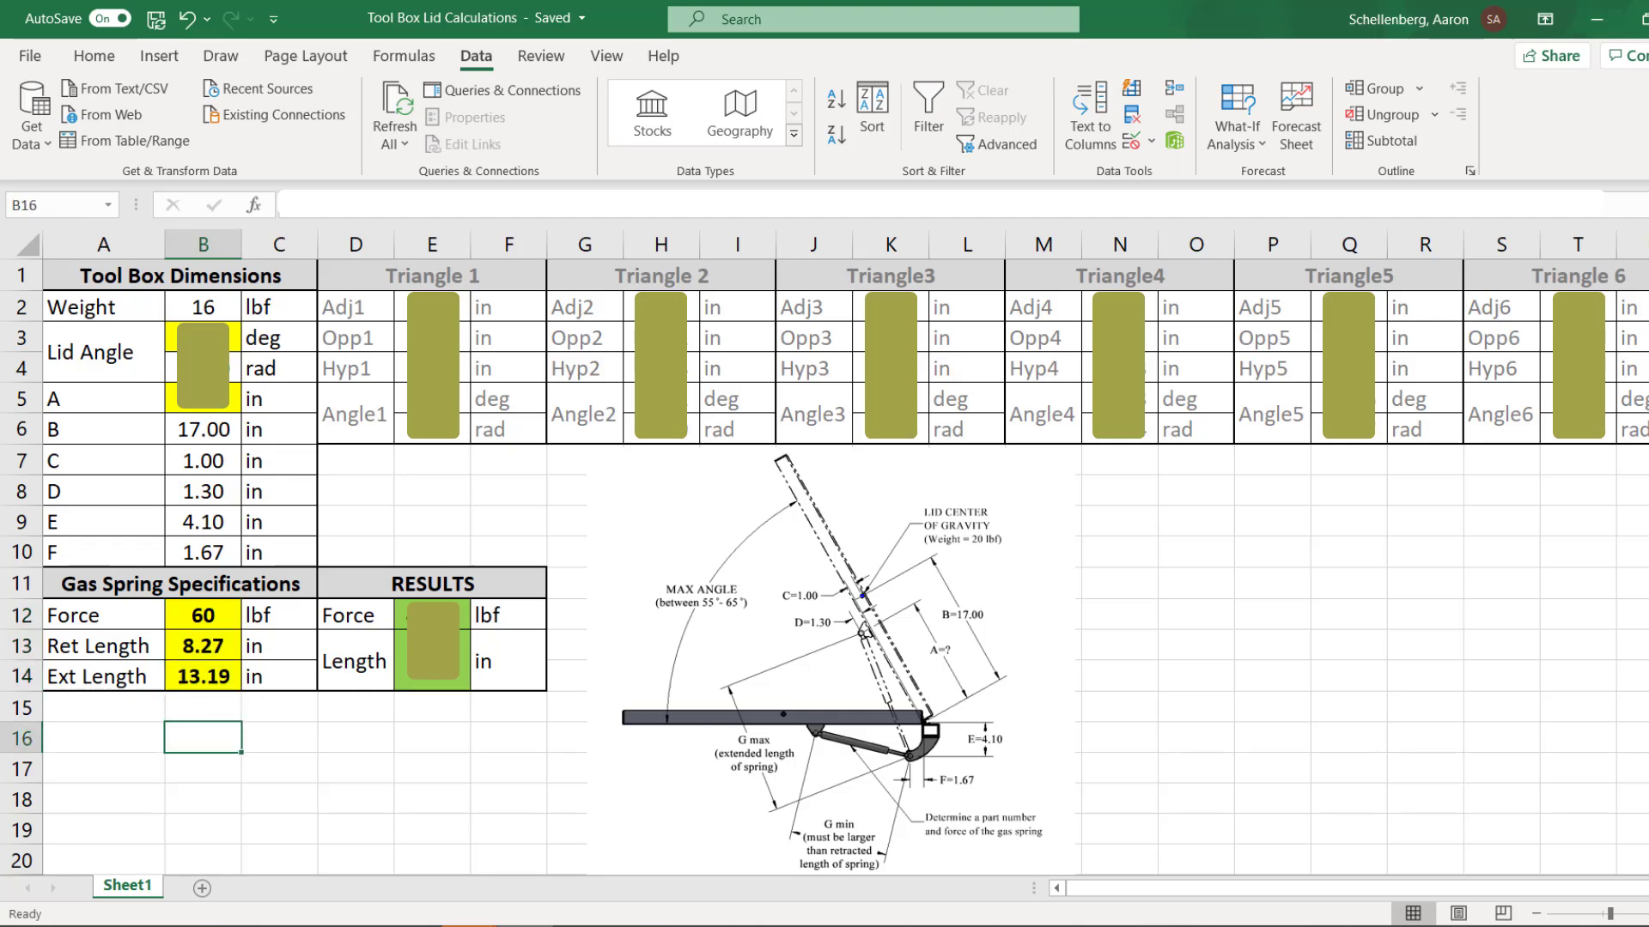
left_click(202, 399)
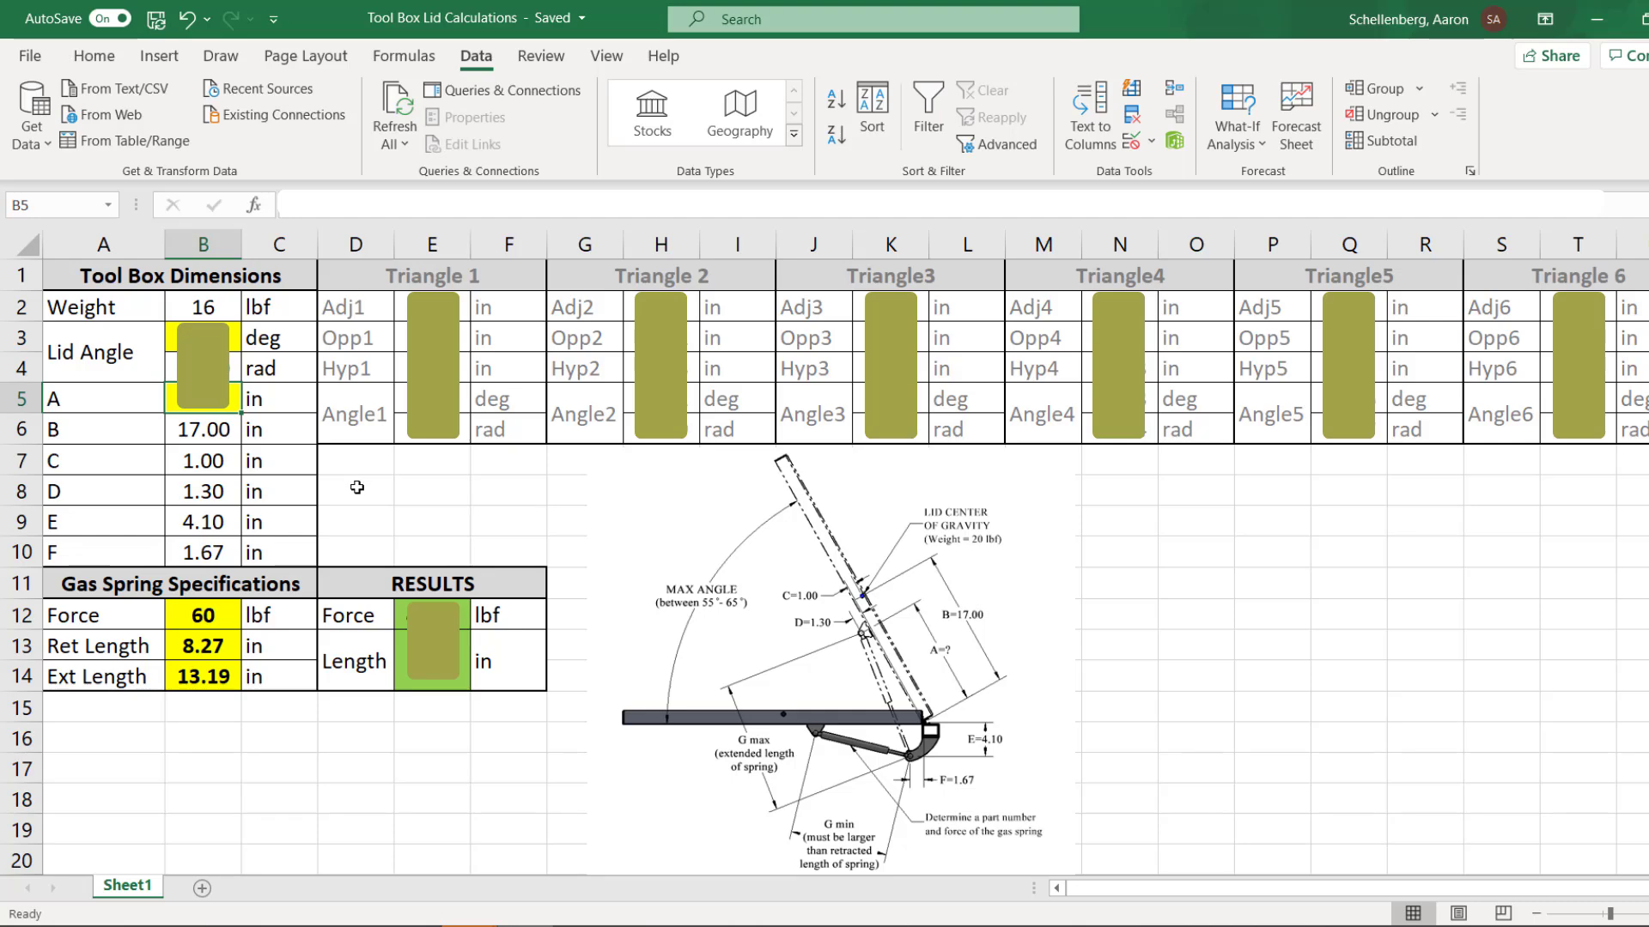